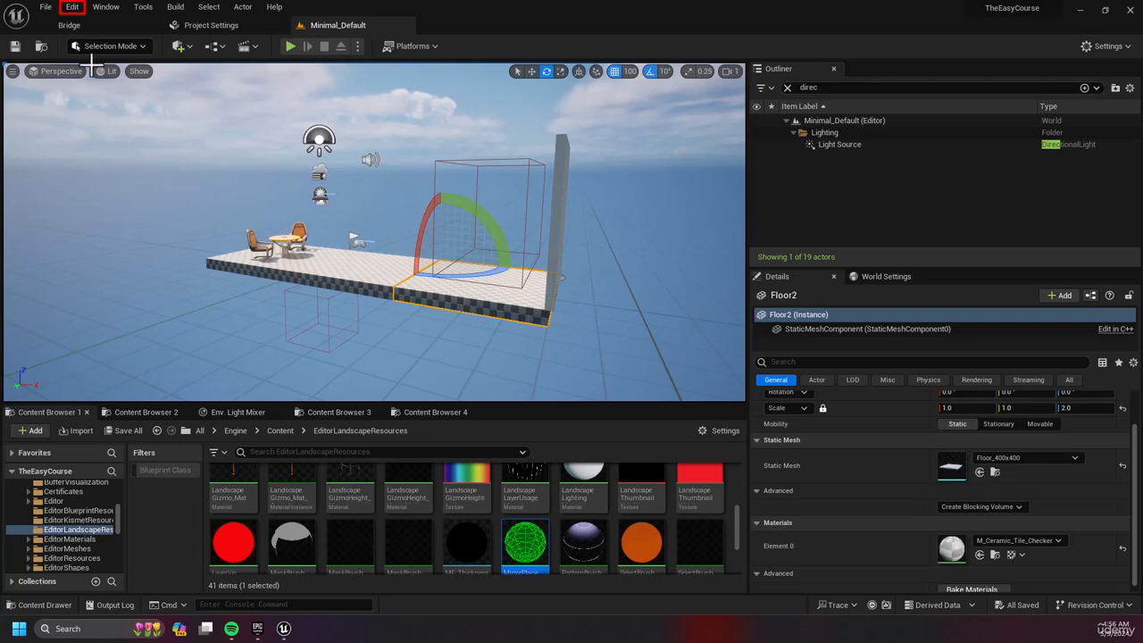
Find the auto exposure options in the project settings and disable the Auto Exposure default rendering setting
{"action": "left_click", "coordinate": [72, 7]}
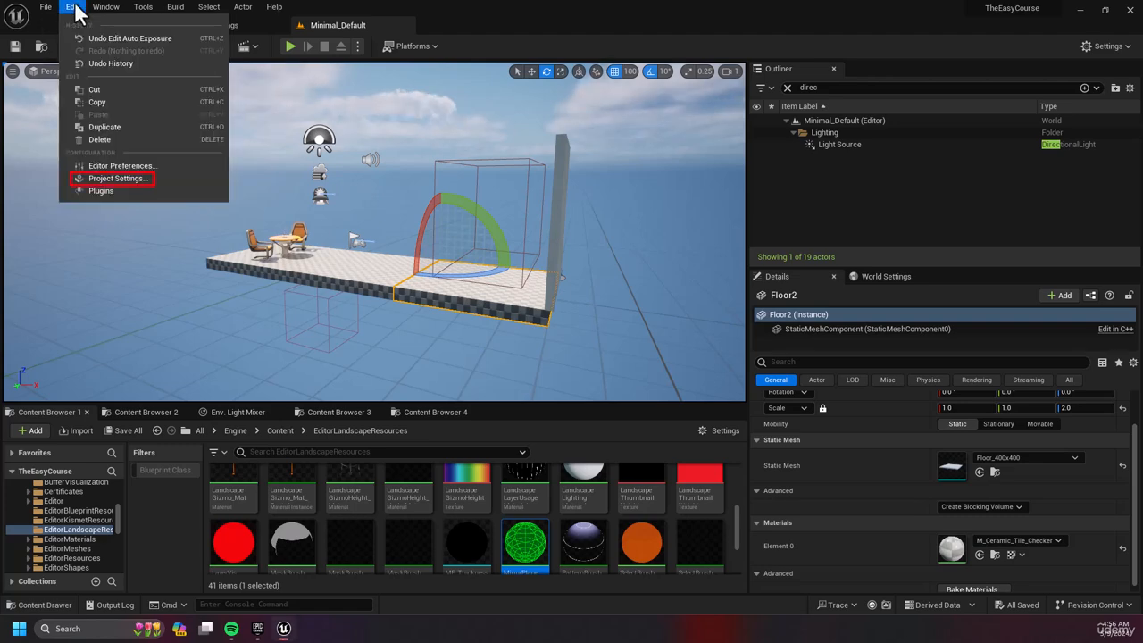
{"action": "left_click", "coordinate": [216, 178]}
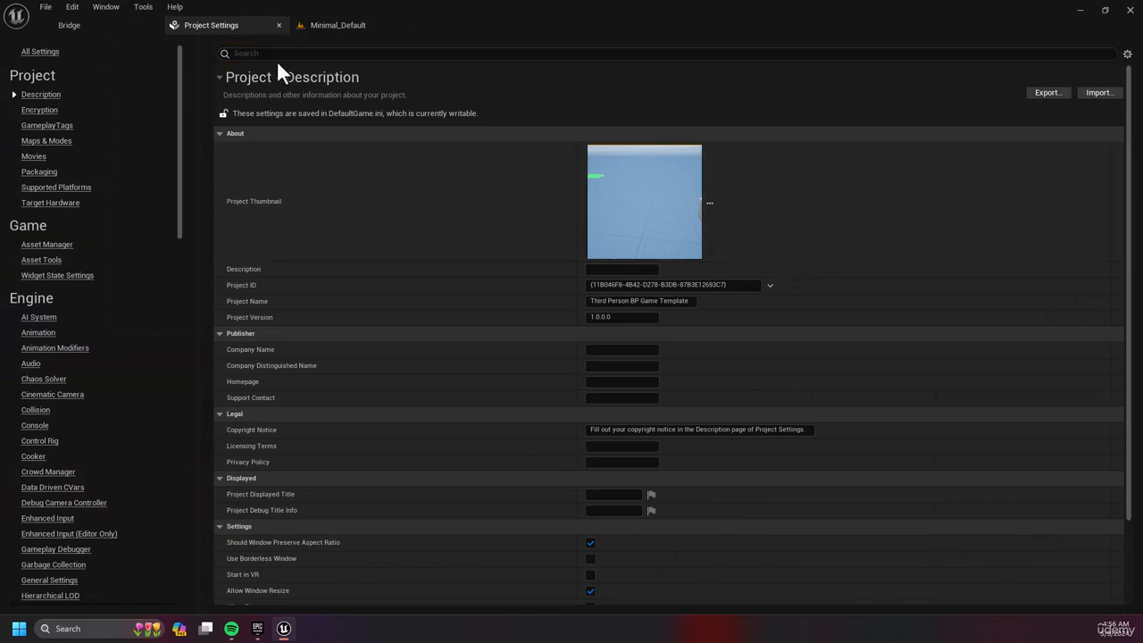
{"action": "left_click", "coordinate": [281, 55]}
{"action": "type", "text": "auto exp"}
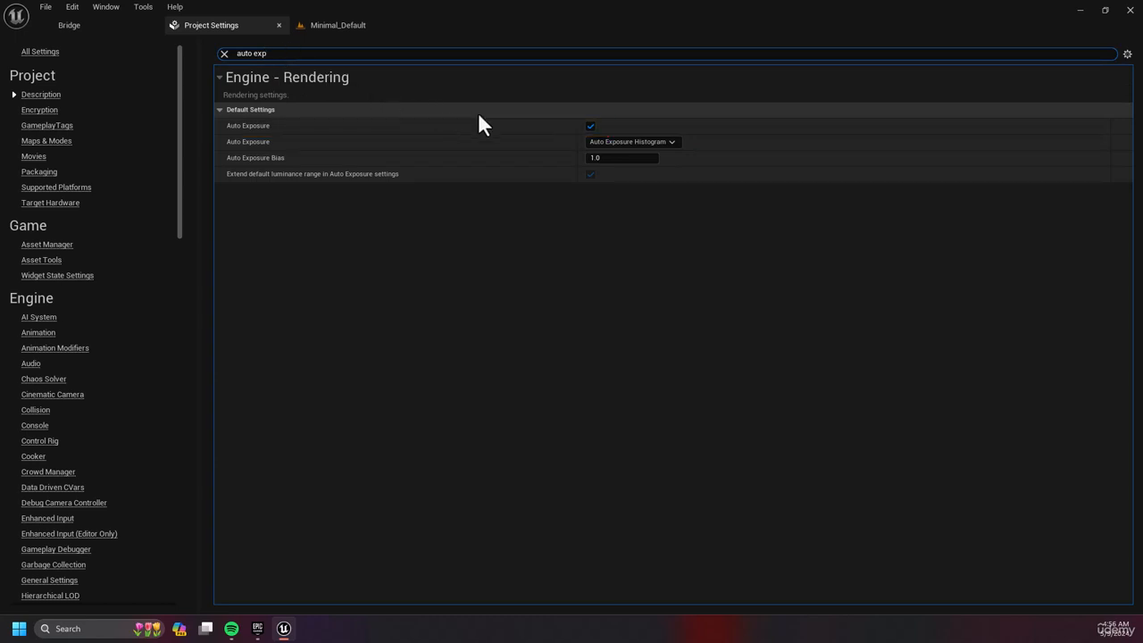
{"action": "left_click", "coordinate": [590, 126]}
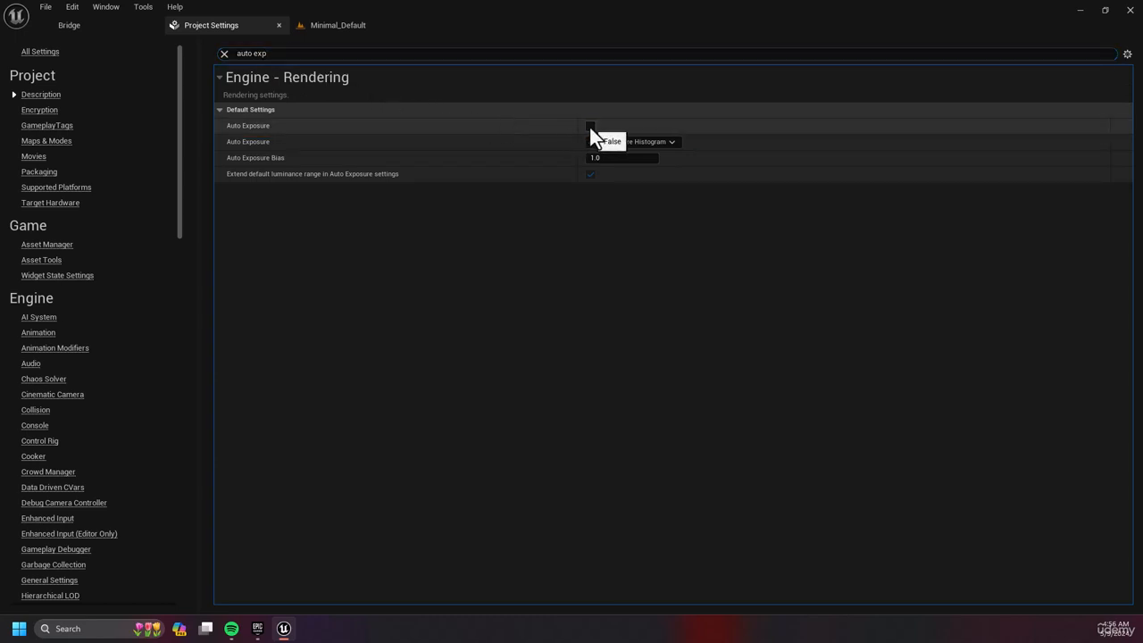
Return to the Minimal_Default level and open its level blueprint
{"action": "left_click", "coordinate": [344, 25]}
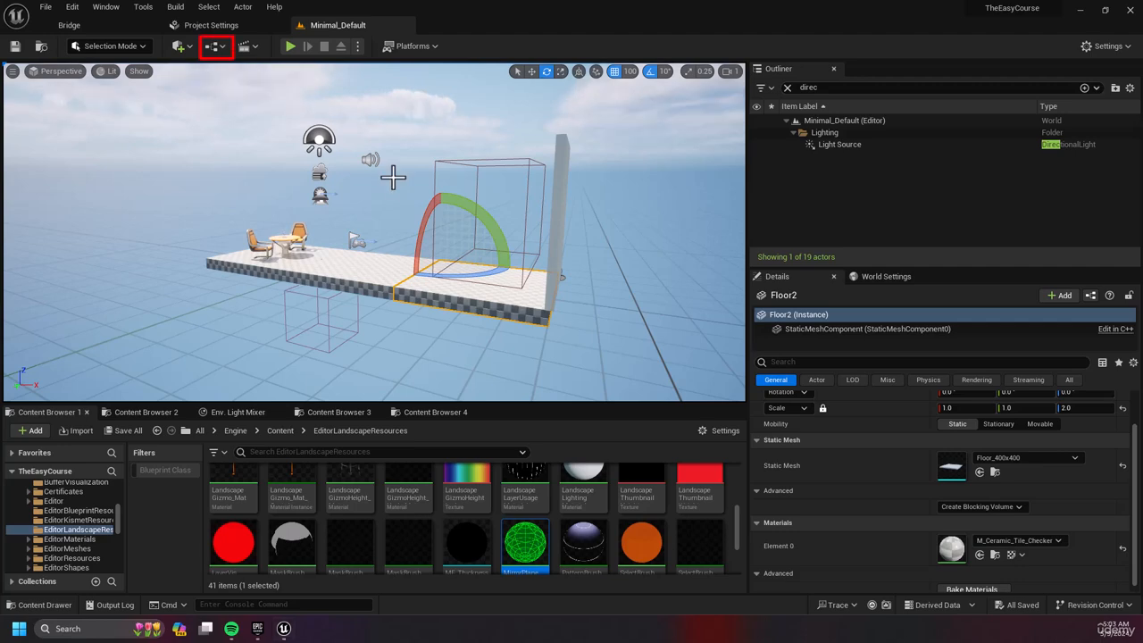
{"action": "left_click", "coordinate": [215, 49]}
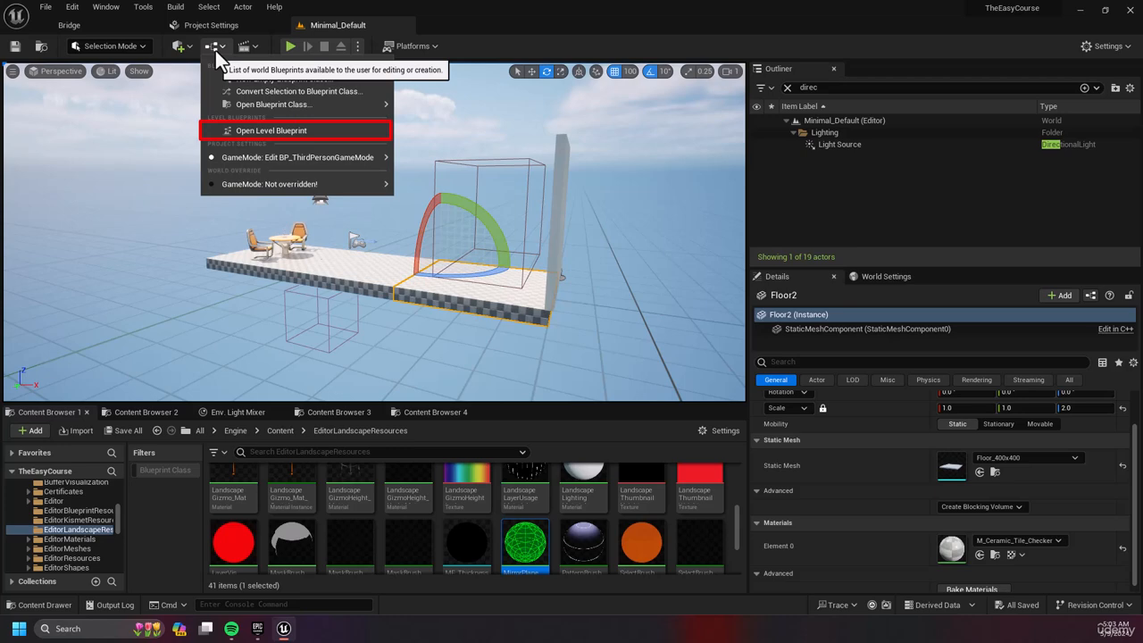
{"action": "left_click", "coordinate": [314, 131]}
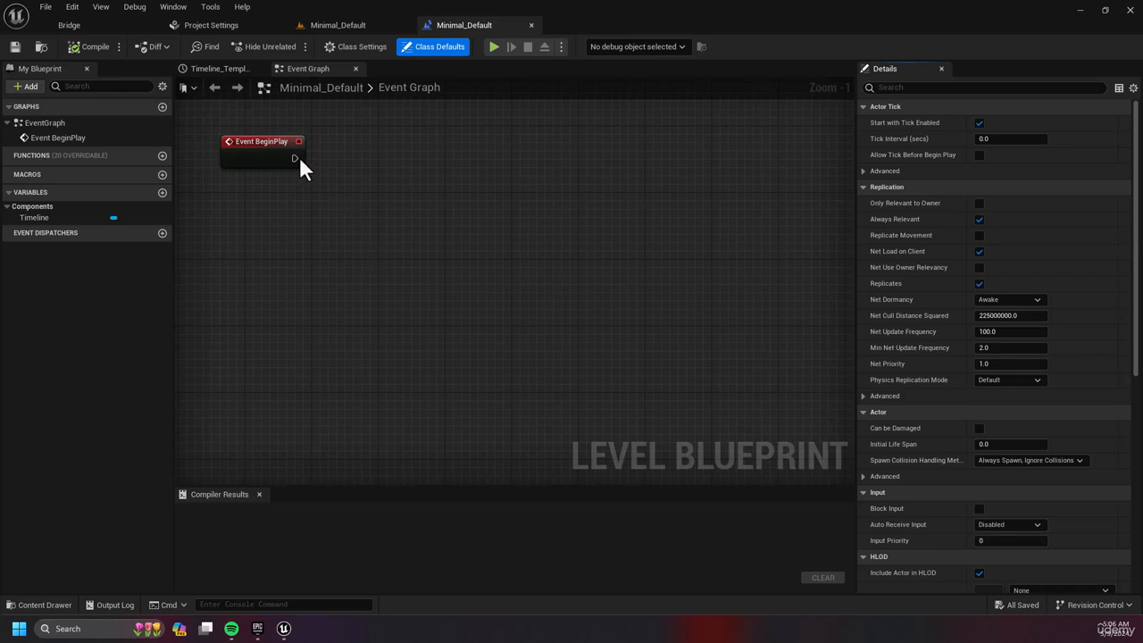
Add a timeline named "Directional Light Intensity Modifier" played by Event BeginPlay, aligned with the event, and compile the blueprint
{"action": "left_click_drag", "start_coordinate": [294, 158], "coordinate": [362, 159]}
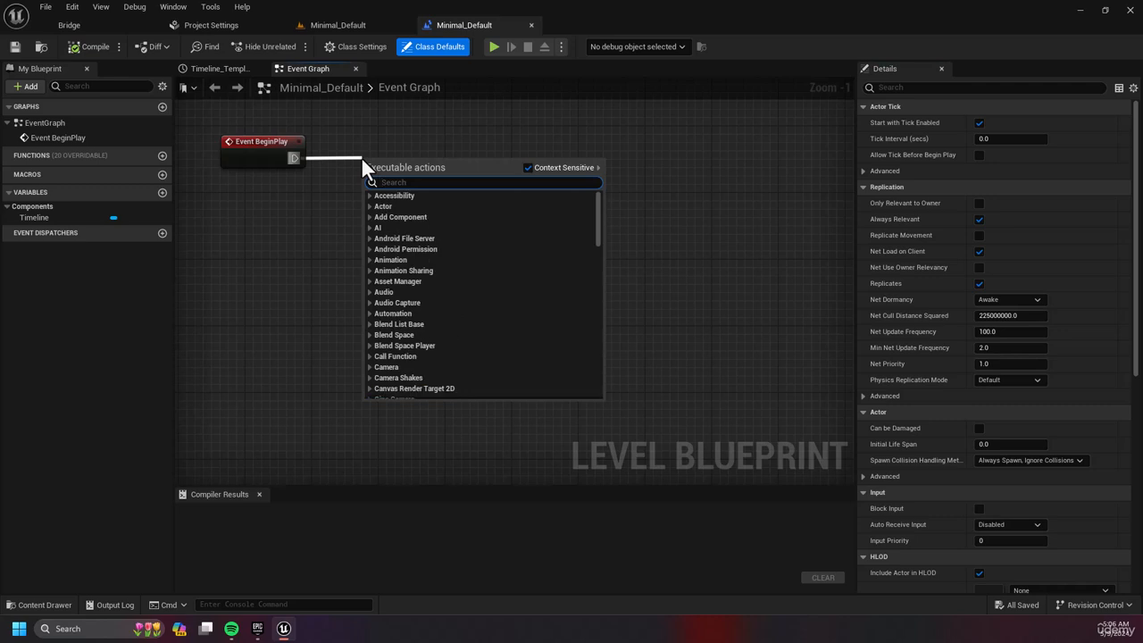
{"action": "type", "text": "timeline"}
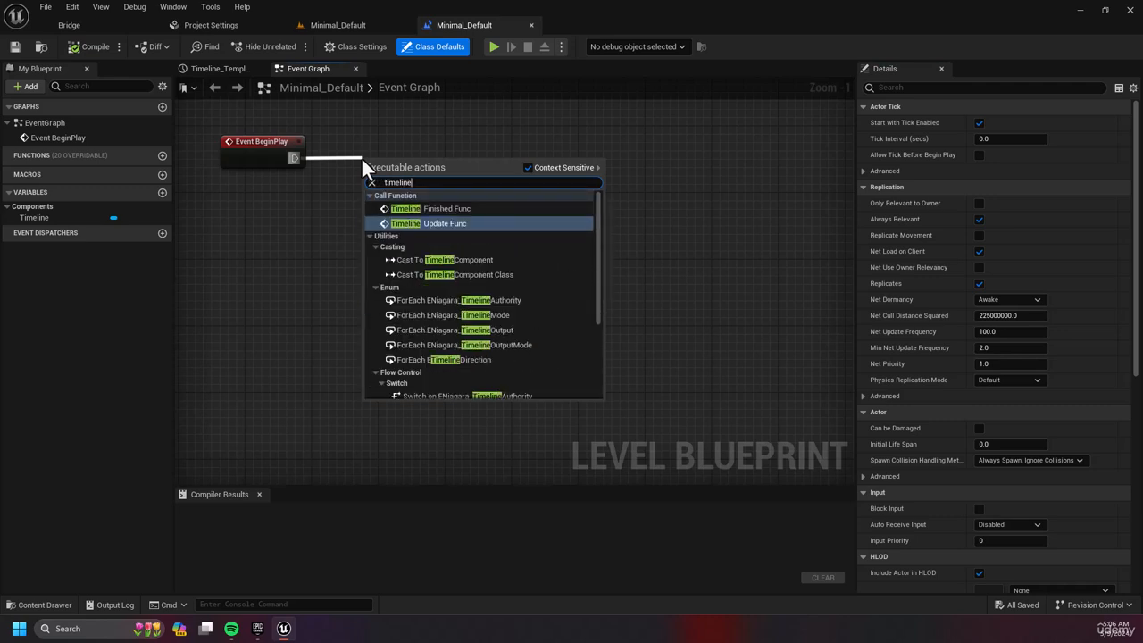
{"action": "scroll", "coordinate": [505, 280], "scroll_direction": "down", "scroll_amount": 5}
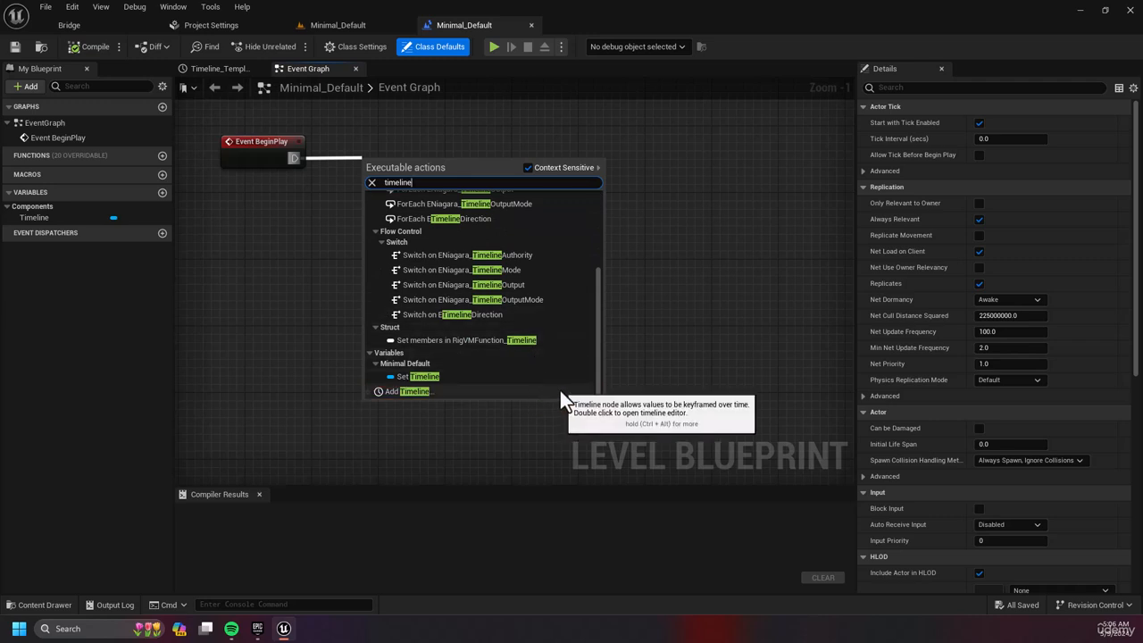
{"action": "left_click", "coordinate": [559, 391]}
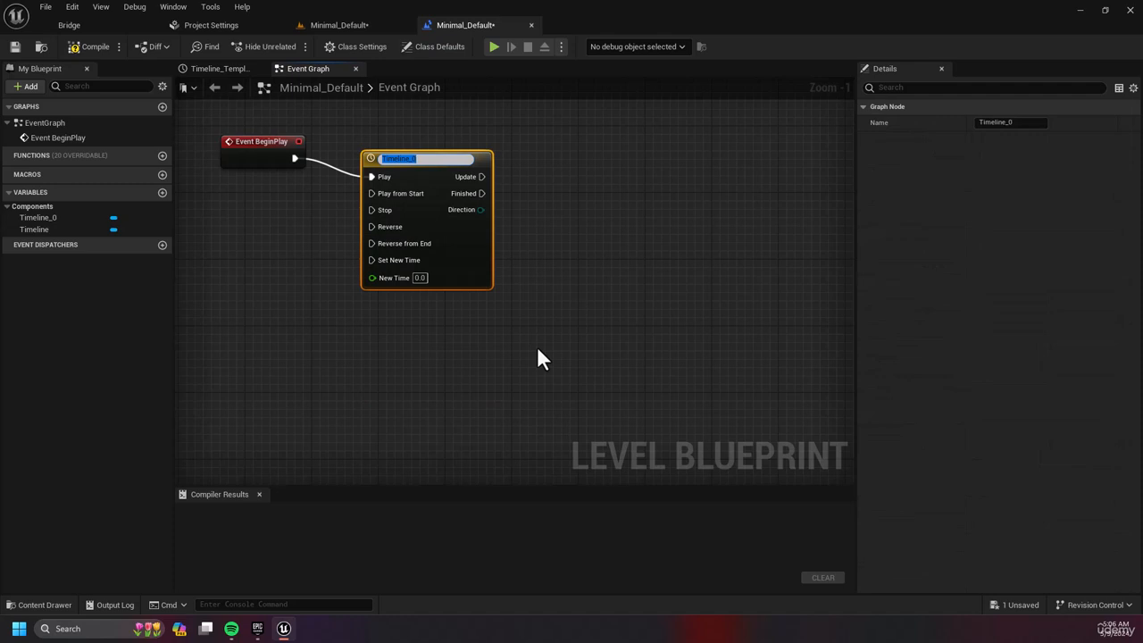
{"action": "type", "text": "Directional Light Intensity Modifier"}
{"action": "key", "text": "Return"}
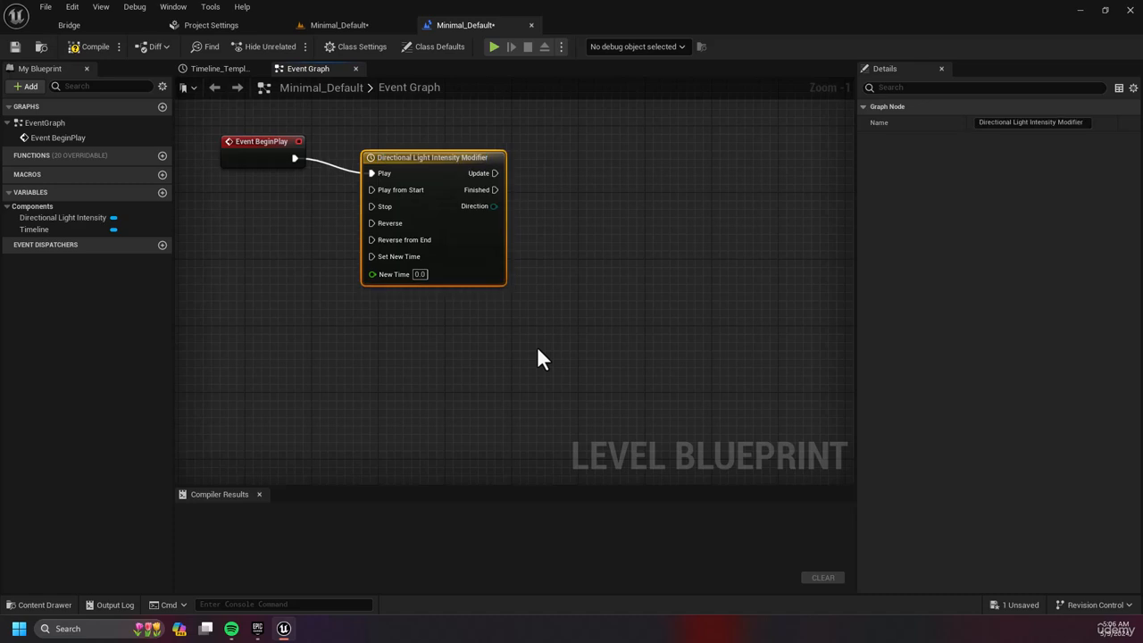
{"action": "left_click_drag", "start_coordinate": [438, 162], "coordinate": [440, 146]}
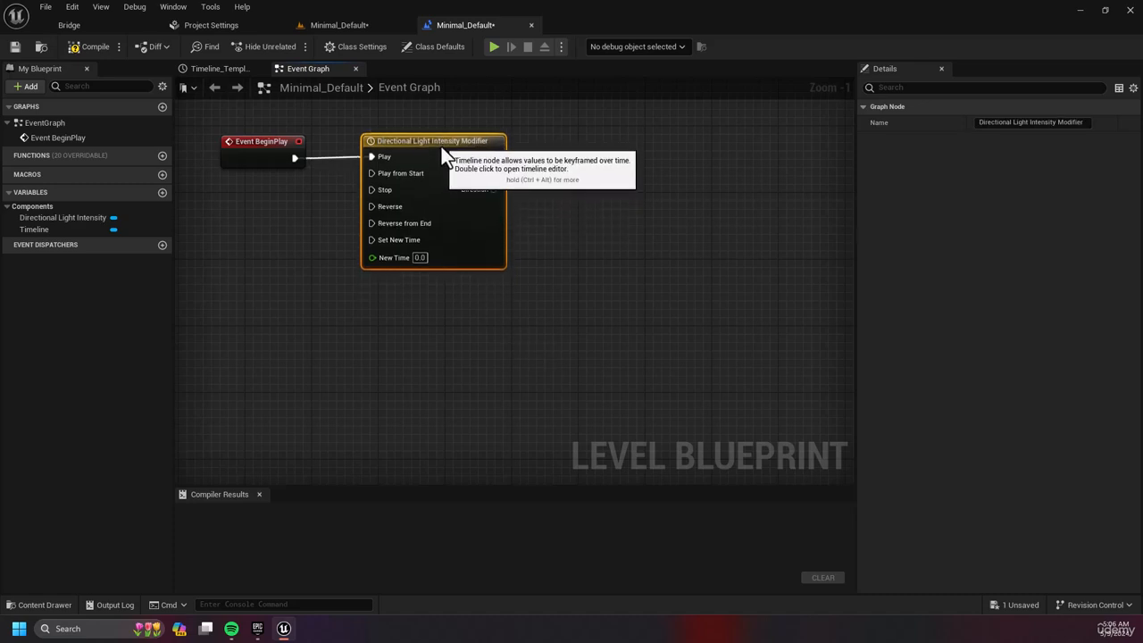
{"action": "left_click", "coordinate": [111, 47]}
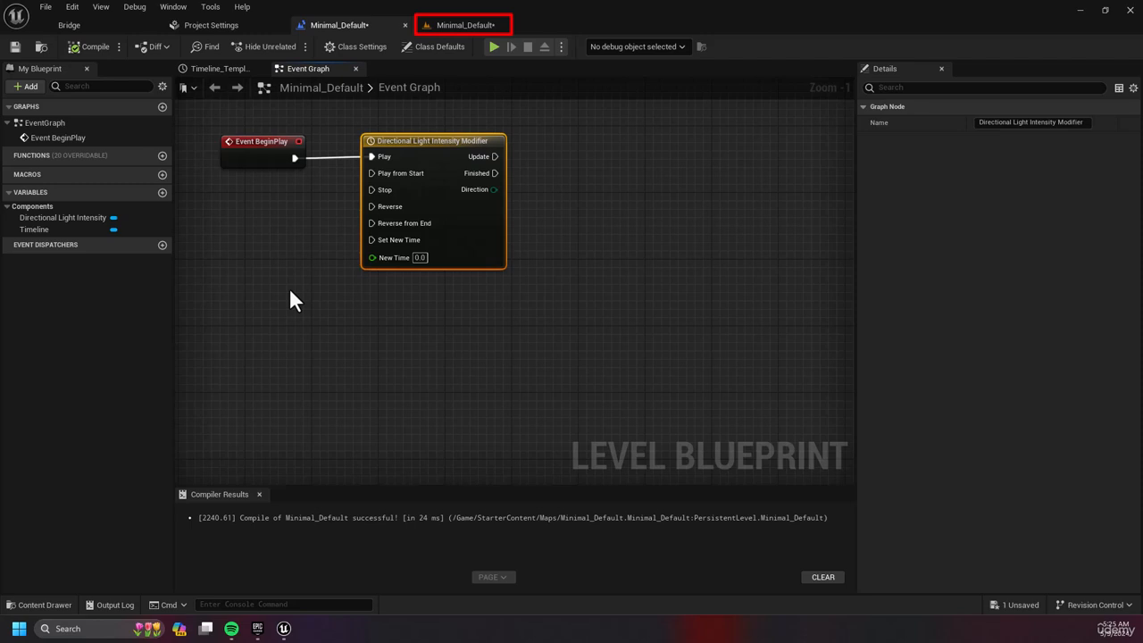
Find the Light Source directional light in the level and add a reference to it in the level blueprint's event graph
{"action": "left_click", "coordinate": [460, 25]}
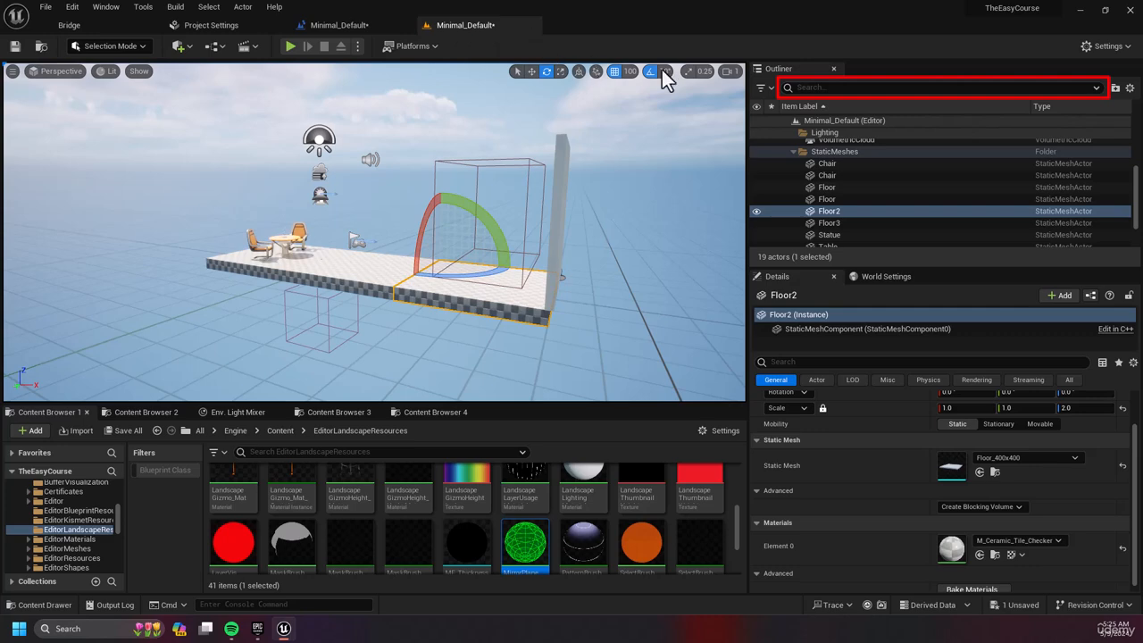
{"action": "left_click", "coordinate": [864, 89]}
{"action": "type", "text": "directio"}
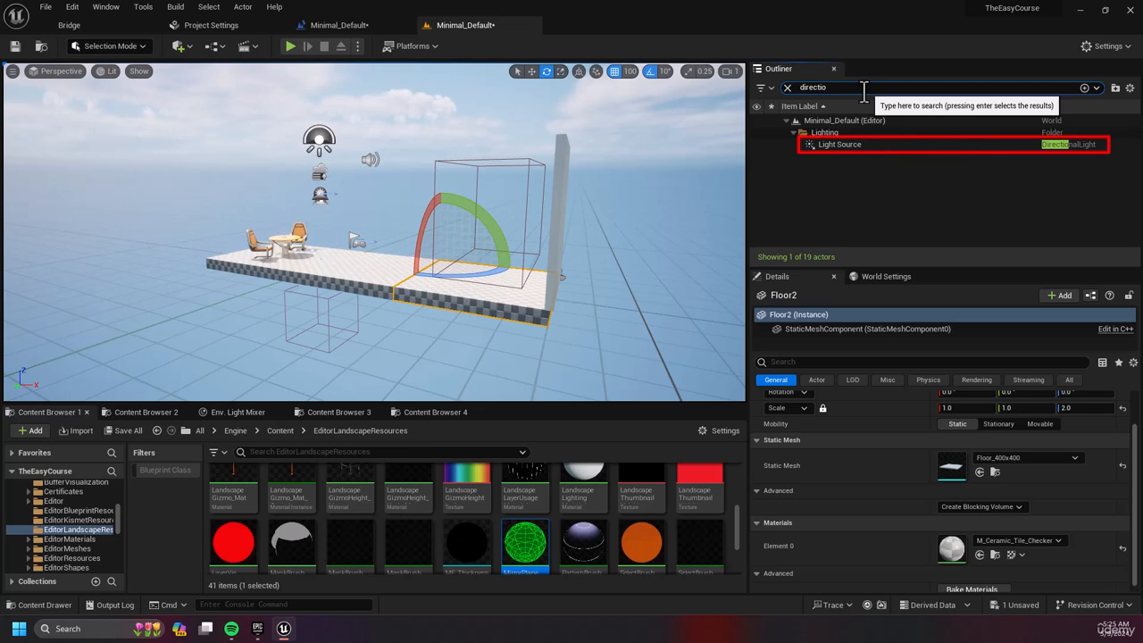
{"action": "left_click_drag", "start_coordinate": [881, 147], "coordinate": [362, 21]}
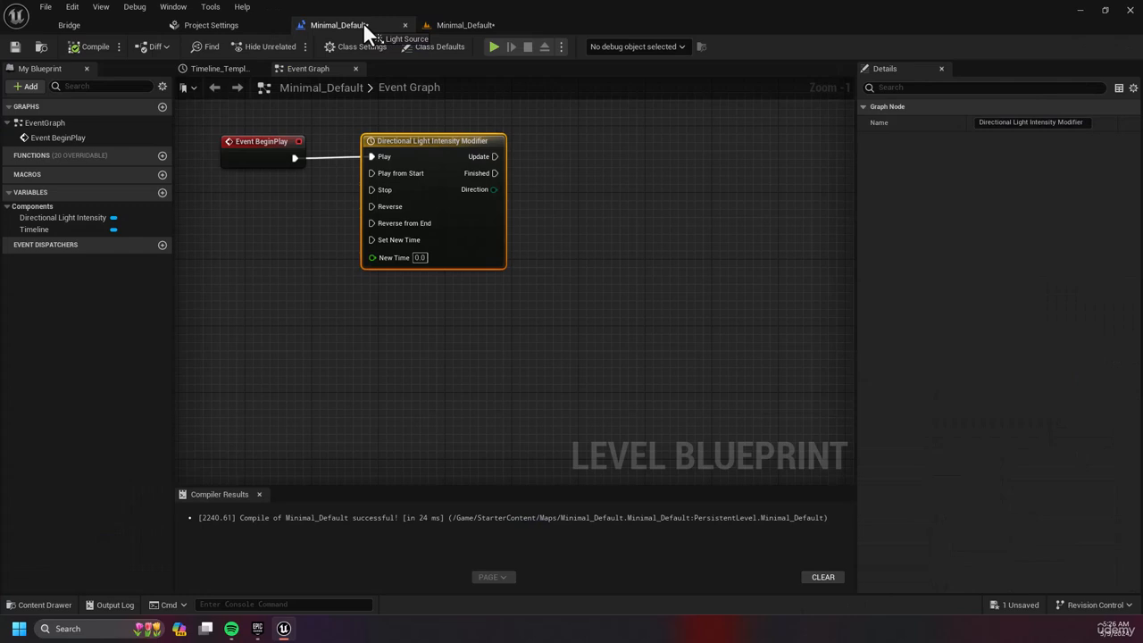
{"action": "left_click_drag", "start_coordinate": [363, 22], "coordinate": [548, 280]}
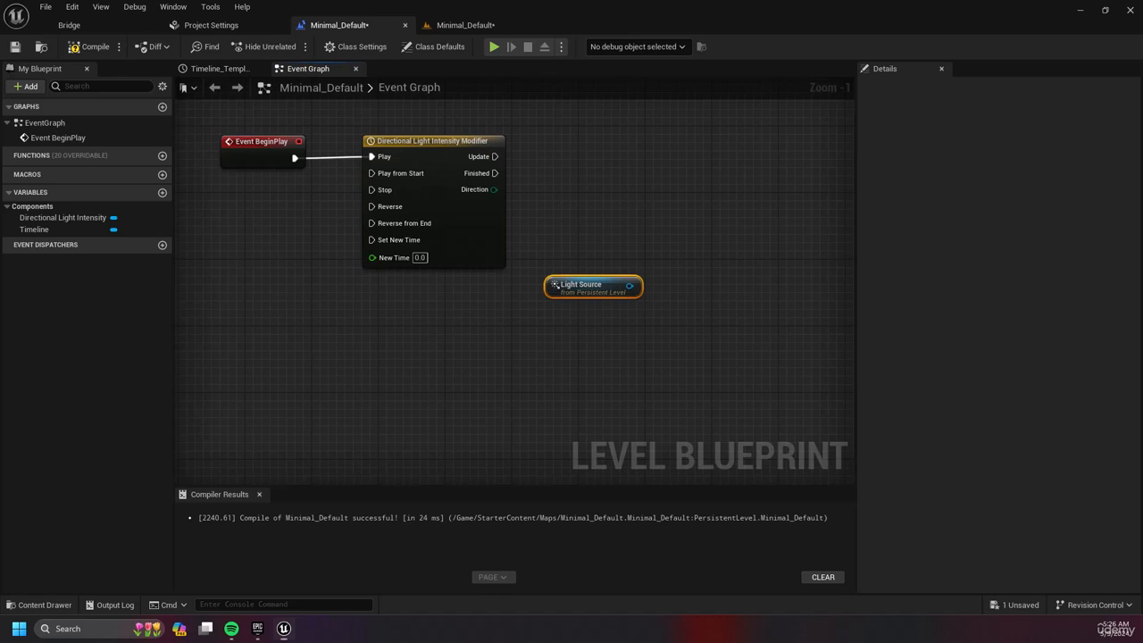
Create a Set Intensity (LightComponent) node from the Light Source reference's output
{"action": "right_click_drag", "start_coordinate": [564, 203], "coordinate": [591, 223]}
{"action": "left_click_drag", "start_coordinate": [657, 305], "coordinate": [685, 228]}
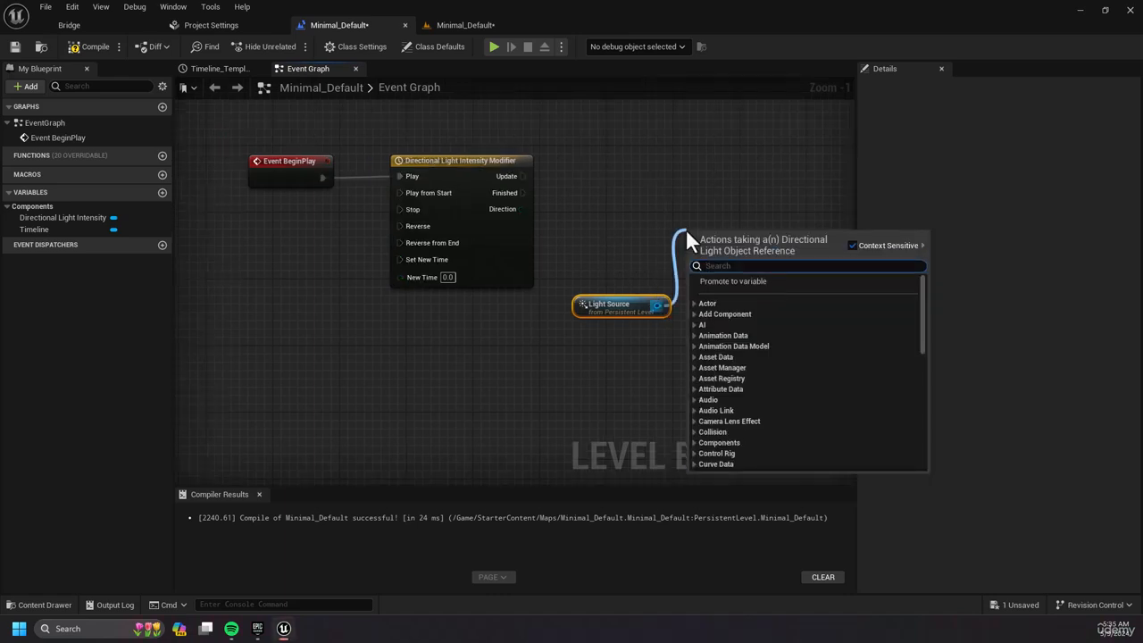
{"action": "type", "text": "set intensity"}
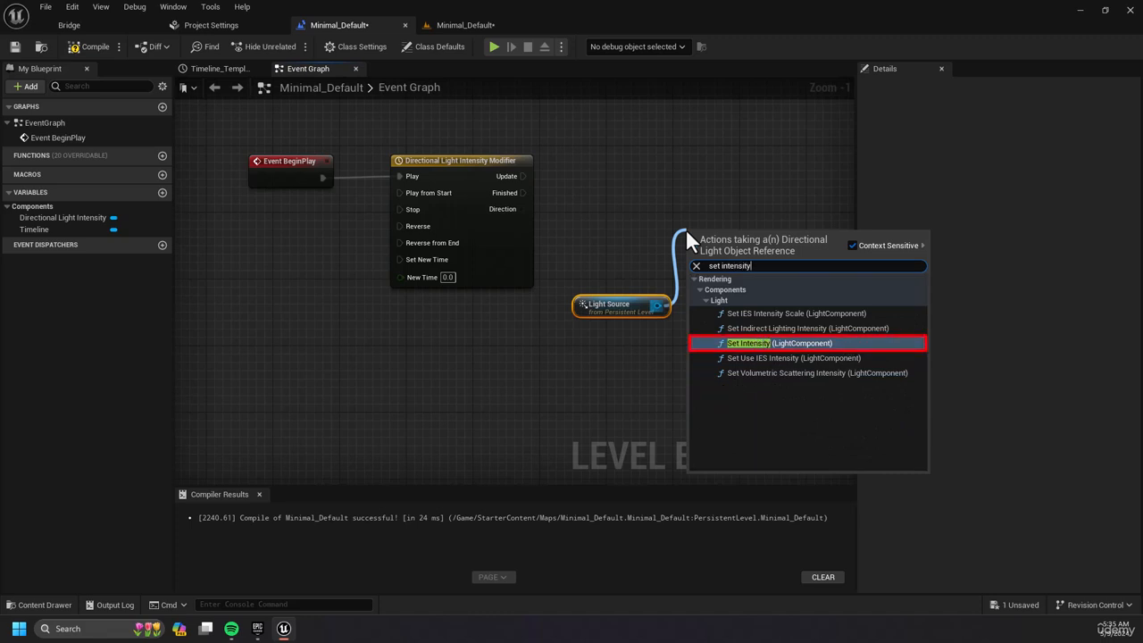
{"action": "left_click", "coordinate": [838, 342]}
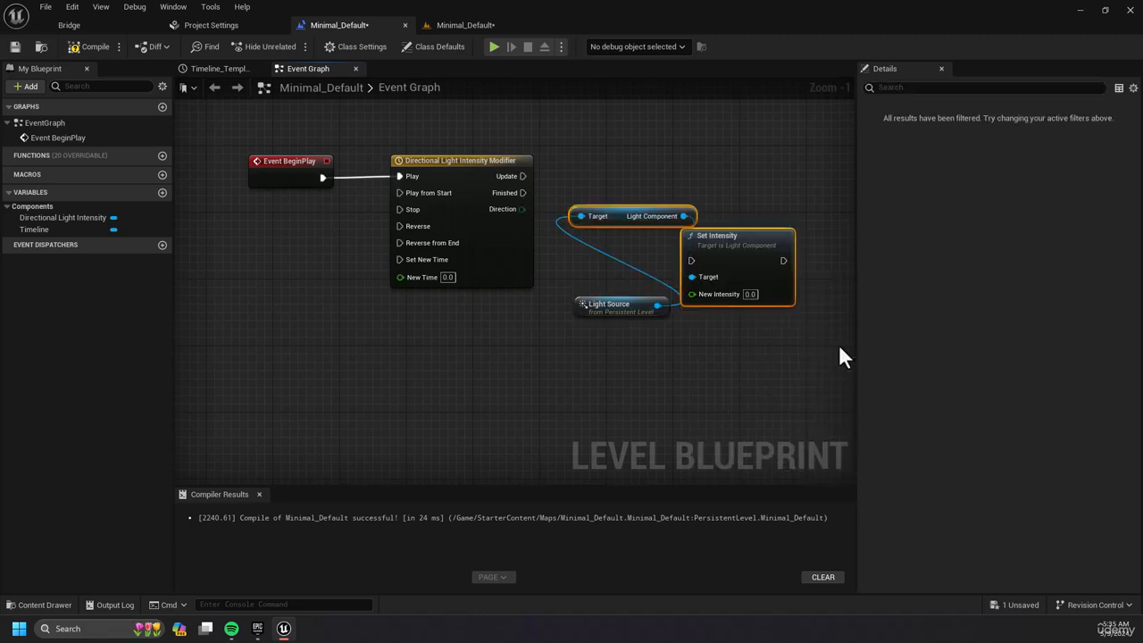
Stack the Light Source reference and the Light Component node directly above the Set Intensity node, clear of the timeline
{"action": "left_click_drag", "start_coordinate": [660, 217], "coordinate": [791, 169]}
{"action": "left_click", "coordinate": [694, 184]}
{"action": "left_click", "coordinate": [724, 184]}
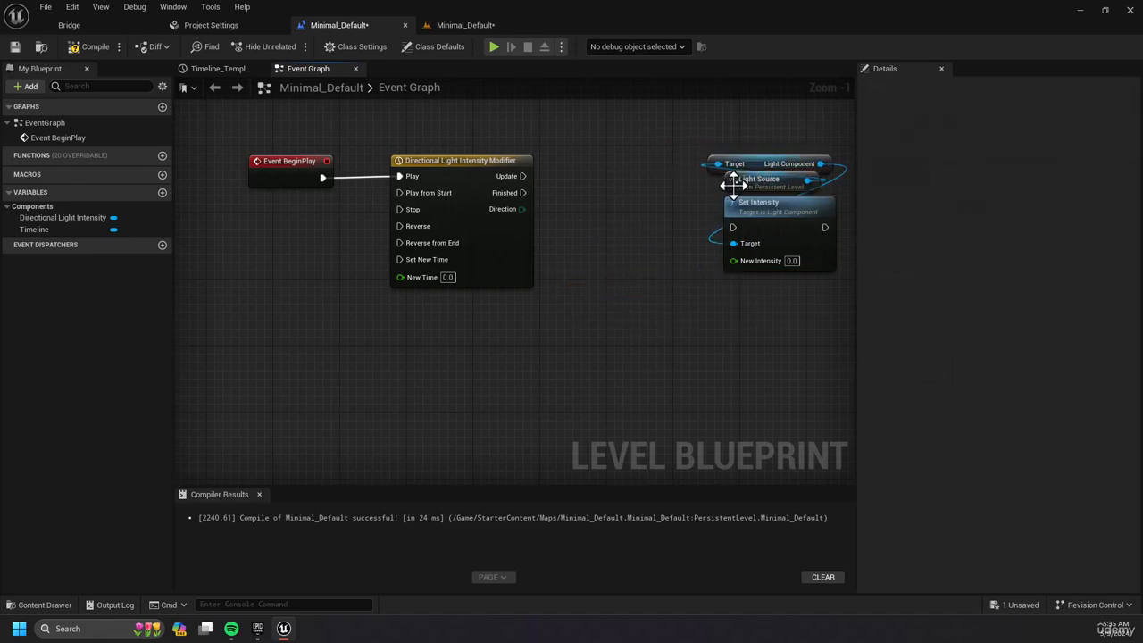
{"action": "left_click_drag", "start_coordinate": [724, 183], "coordinate": [752, 152]}
{"action": "left_click", "coordinate": [766, 164], "text": "shift"}
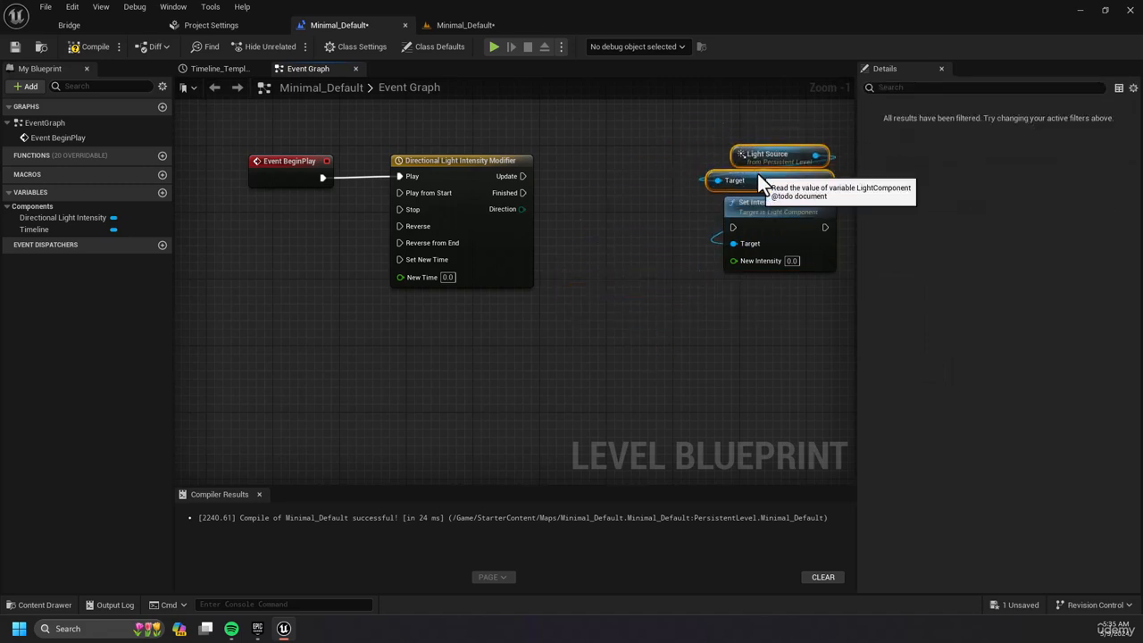
{"action": "left_click", "coordinate": [804, 207], "text": "shift"}
{"action": "key", "text": "alt+shift+v"}
Raise the stacked light nodes level with the timeline and connect its Update output to Set Intensity with a straight wire
{"action": "left_click_drag", "start_coordinate": [800, 198], "coordinate": [800, 164]}
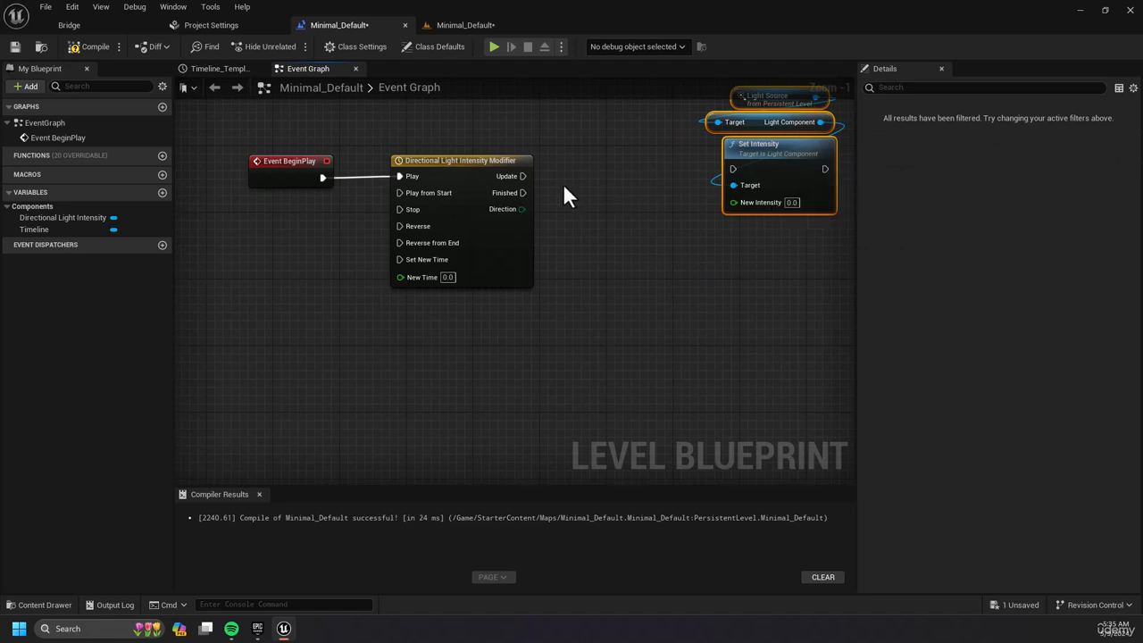
{"action": "left_click_drag", "start_coordinate": [522, 175], "coordinate": [736, 170]}
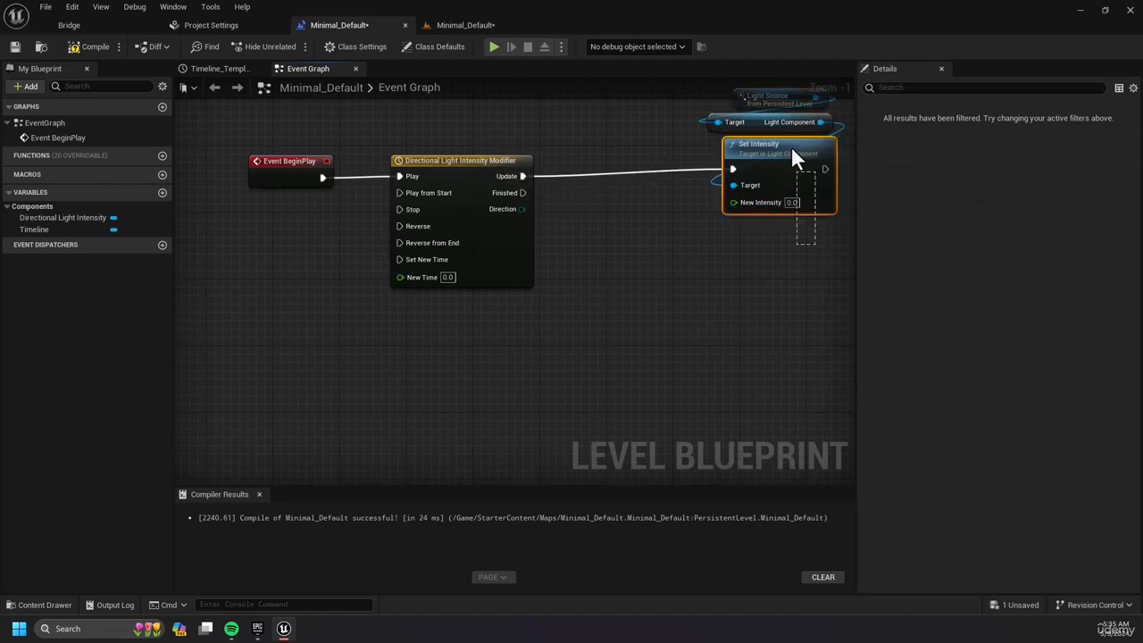
{"action": "key", "text": "q"}
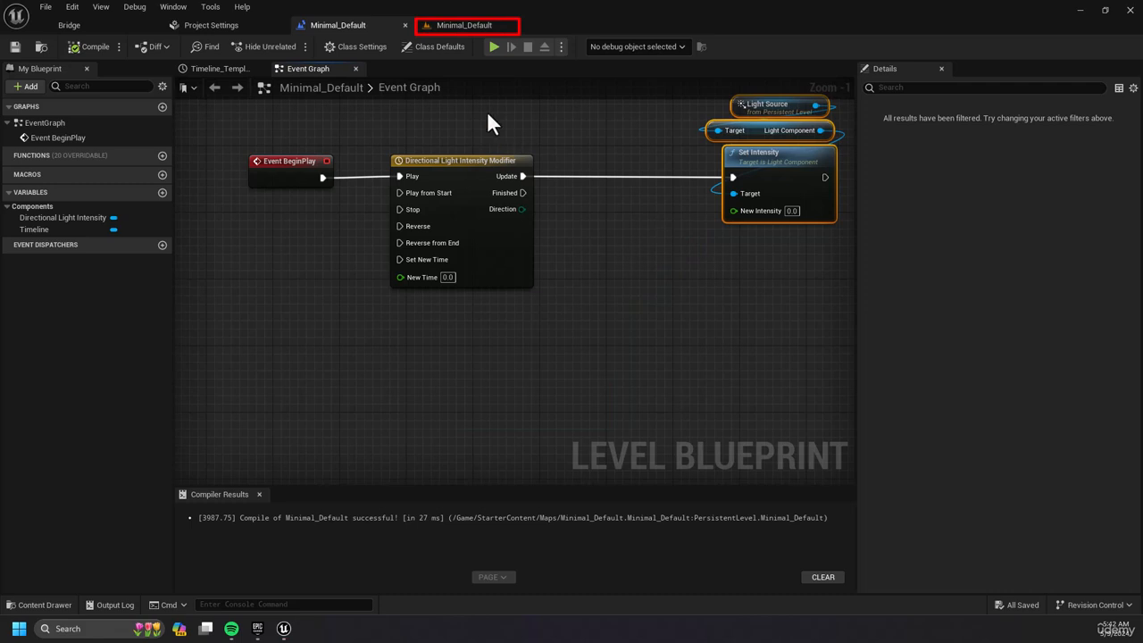
Select the Light Source in the level to check its Intensity property, and return to the level blueprint
{"action": "left_click", "coordinate": [457, 24]}
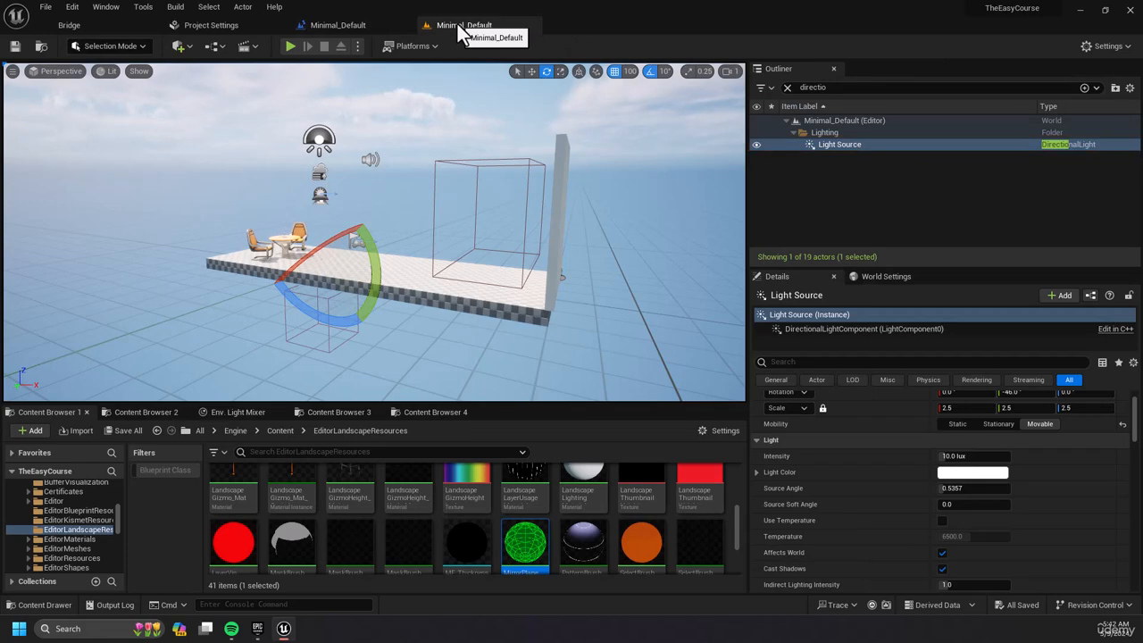
{"action": "left_click", "coordinate": [879, 147]}
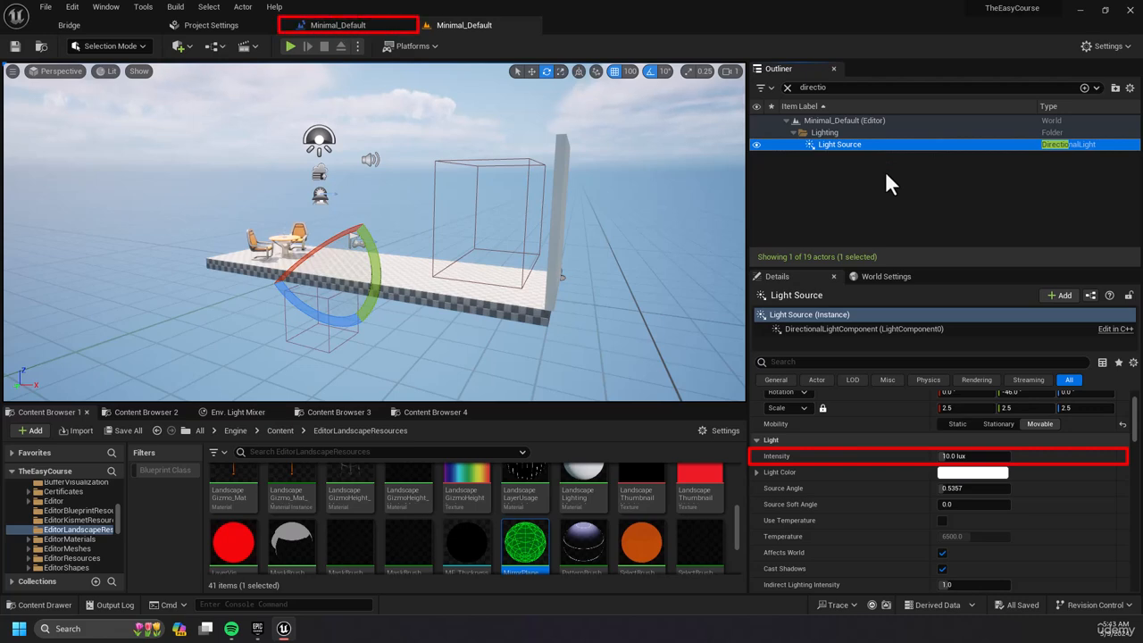
{"action": "left_click", "coordinate": [354, 23]}
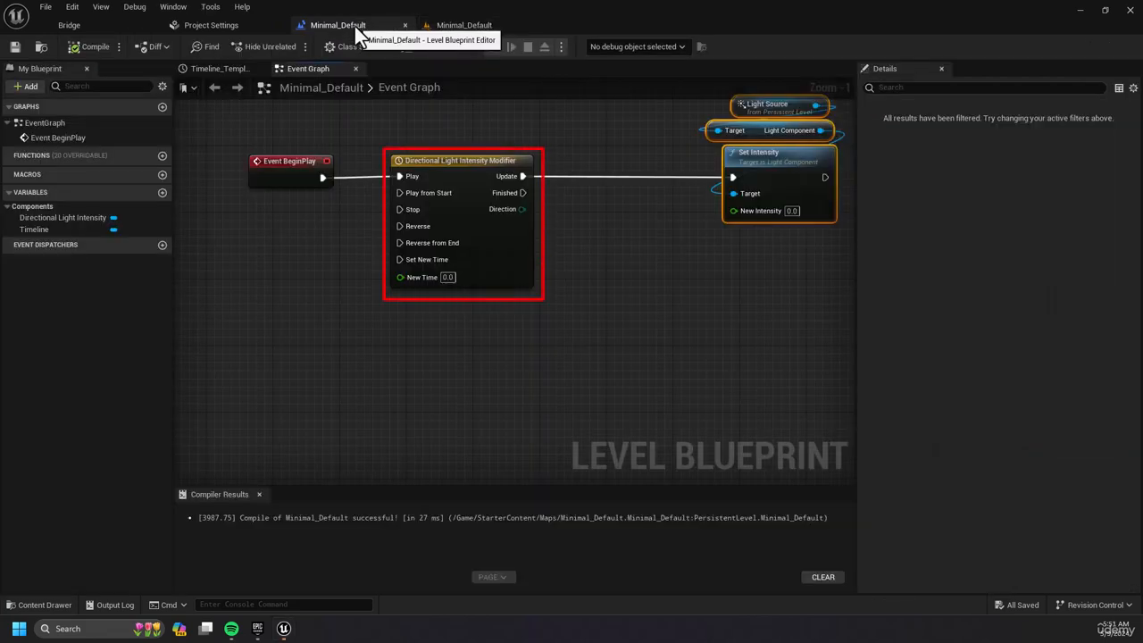
Open the Directional Light Intensity Modifier timeline and add a float track named "Intensity of the directional light"
{"action": "double_click", "coordinate": [459, 159]}
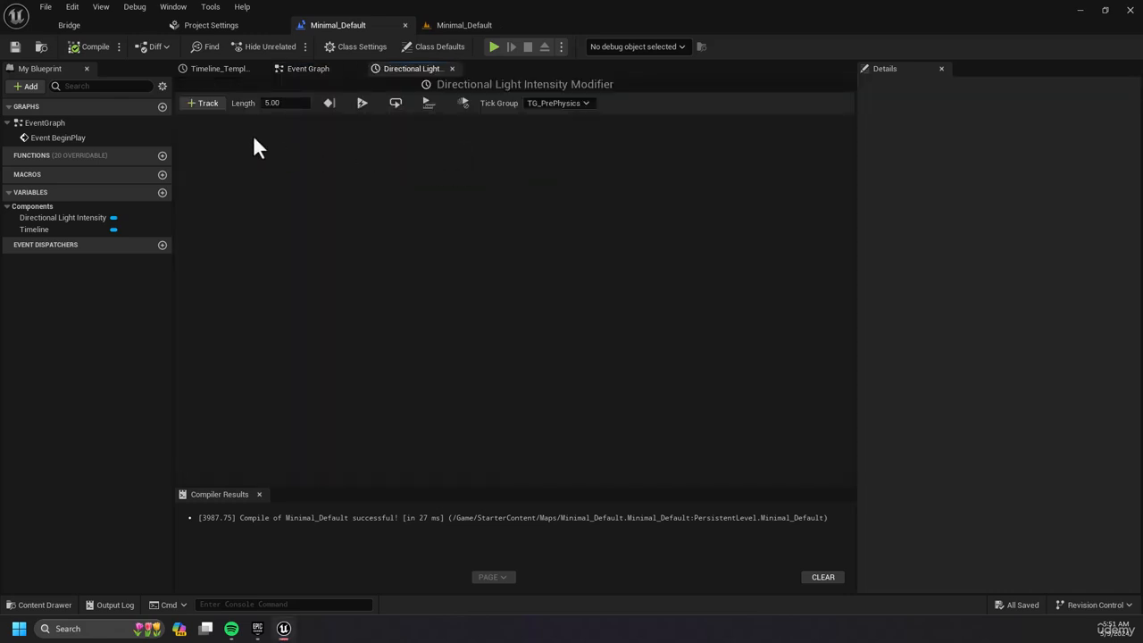
{"action": "left_click", "coordinate": [205, 104]}
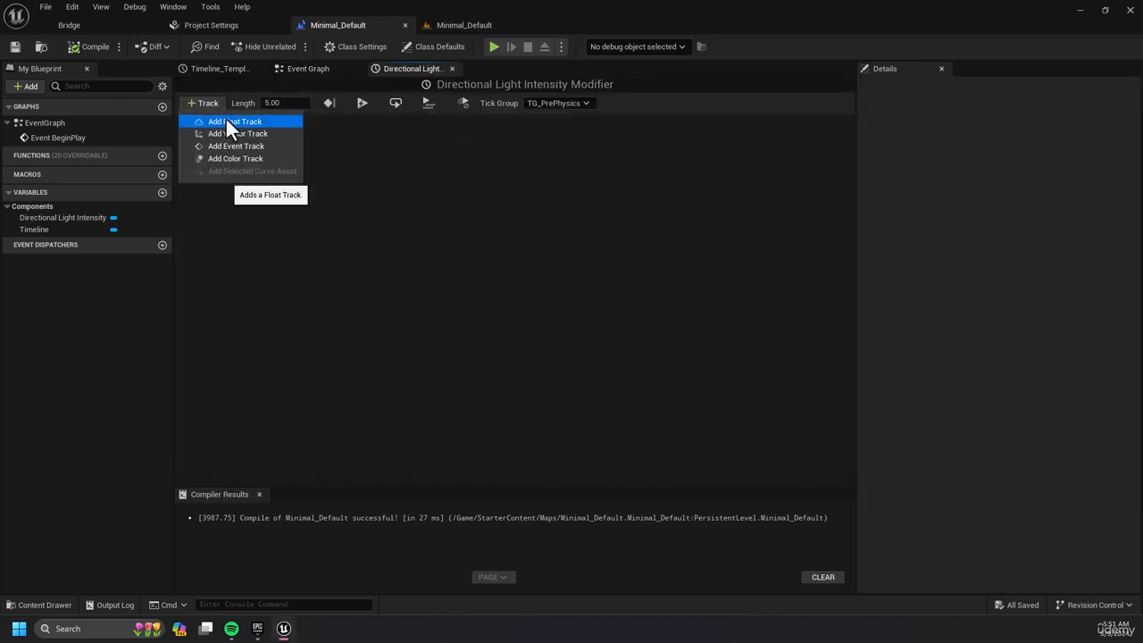
{"action": "left_click", "coordinate": [225, 119]}
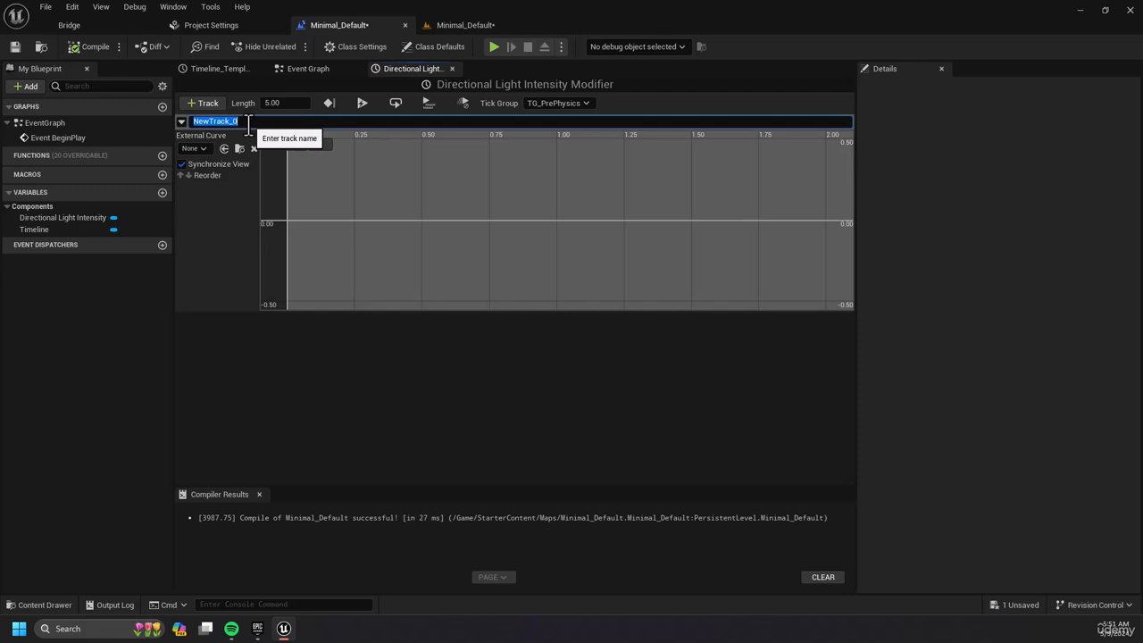
{"action": "type", "text": "Intensity of the Directional light"}
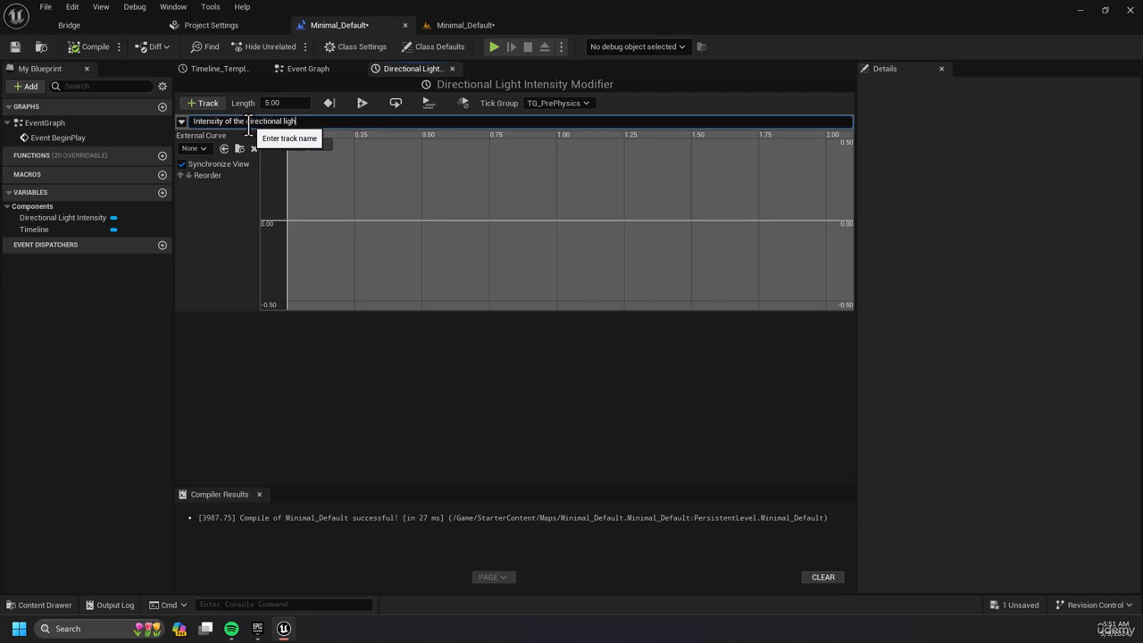
{"action": "key", "text": "Return"}
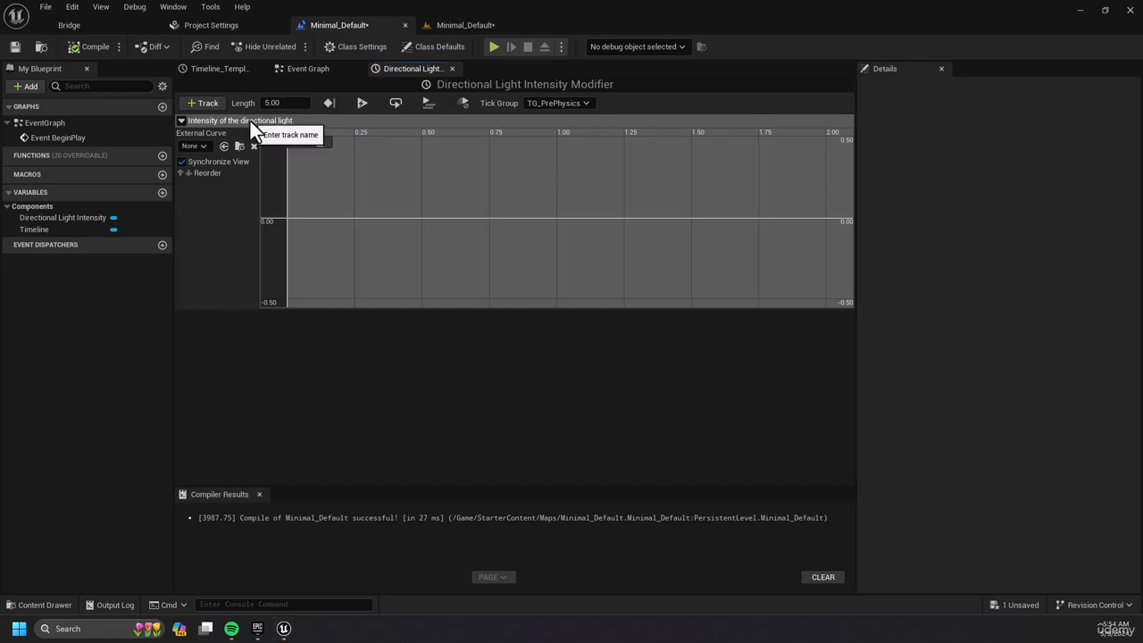
Set the length of the Directional Light Intensity Modifier timeline to 20 seconds
{"action": "left_click", "coordinate": [284, 102]}
{"action": "type", "text": "20"}
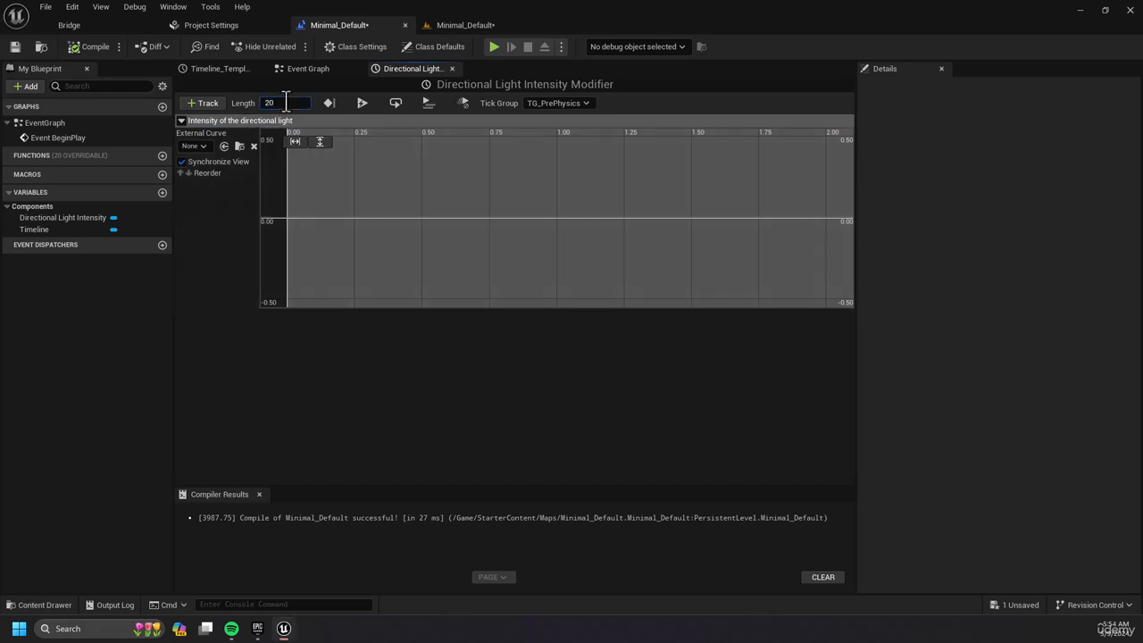
{"action": "key", "text": "Return"}
Add a first key to the intensity track at time 5 with a value of 2
{"action": "right_click", "coordinate": [385, 194]}
{"action": "left_click", "coordinate": [411, 215]}
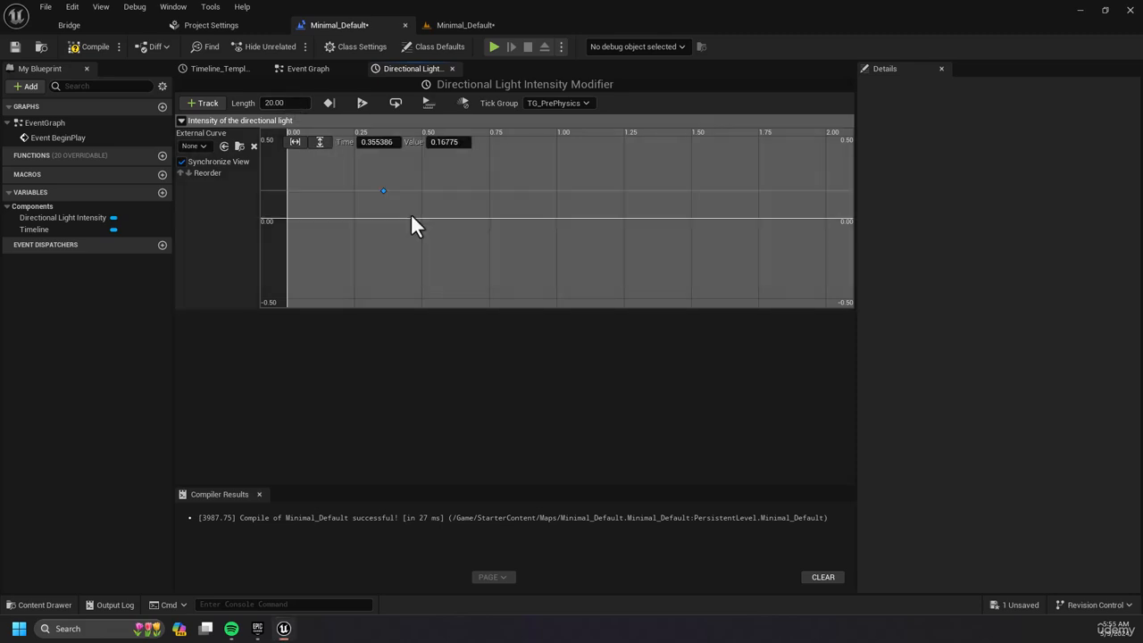
{"action": "left_click", "coordinate": [378, 142]}
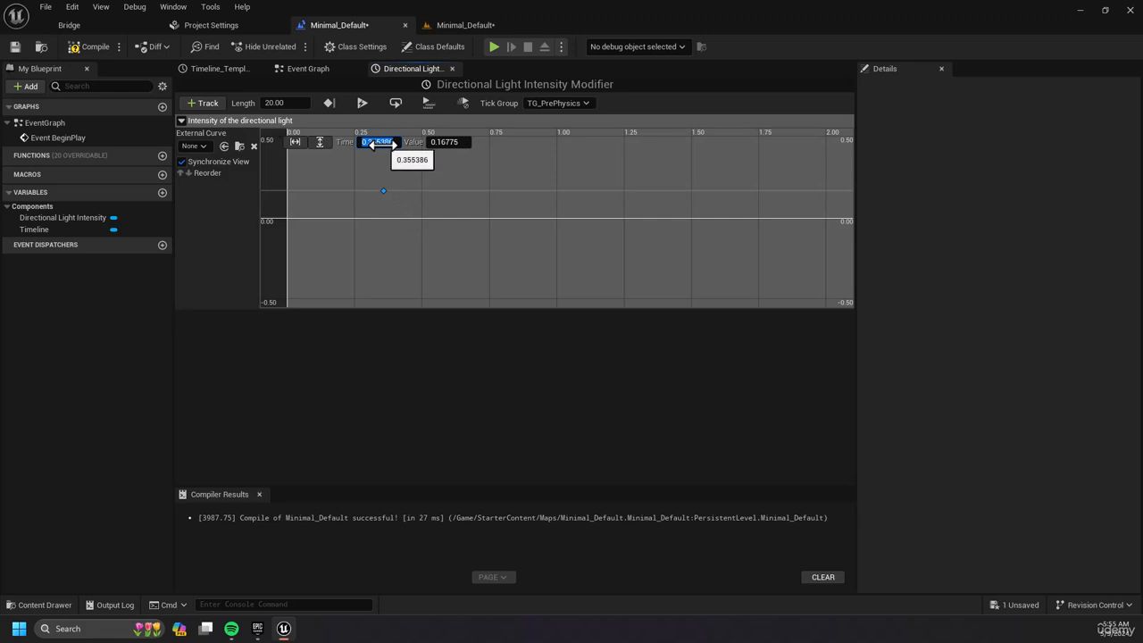
{"action": "type", "text": "5"}
{"action": "left_click", "coordinate": [443, 142]}
{"action": "type", "text": "2"}
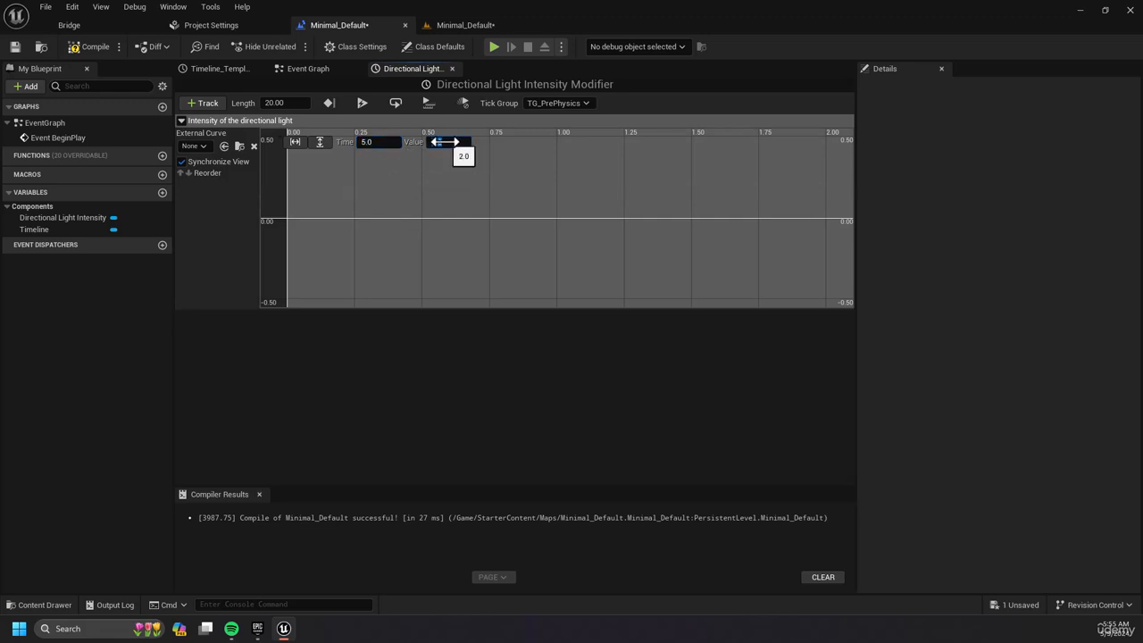
{"action": "left_click", "coordinate": [510, 164]}
Add a second key to the intensity curve at time 10 with a value of 10
{"action": "scroll", "coordinate": [510, 164], "scroll_direction": "down", "scroll_amount": 9}
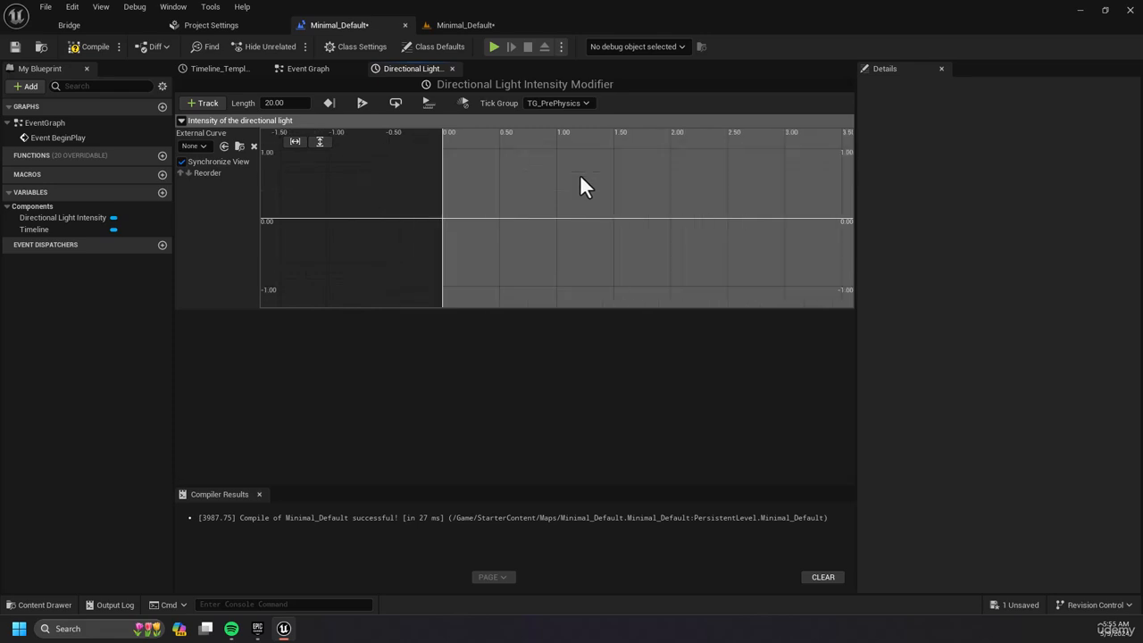
{"action": "scroll", "coordinate": [579, 174], "scroll_direction": "down", "scroll_amount": 6}
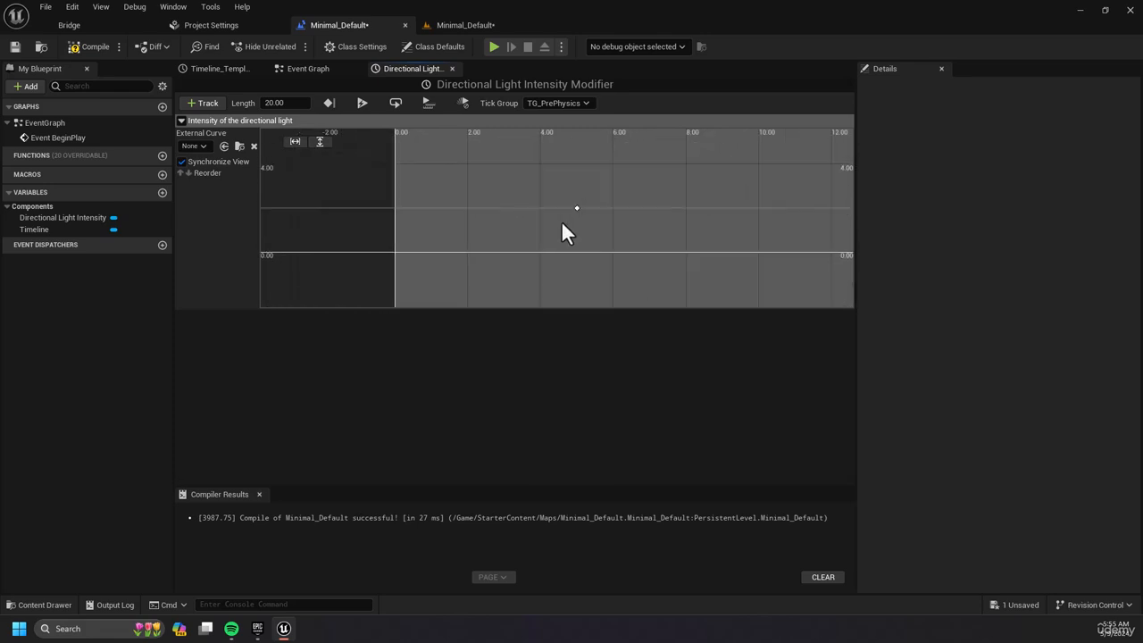
{"action": "scroll", "coordinate": [561, 220], "scroll_direction": "down", "scroll_amount": 5}
{"action": "right_click_drag", "start_coordinate": [702, 200], "coordinate": [589, 204]}
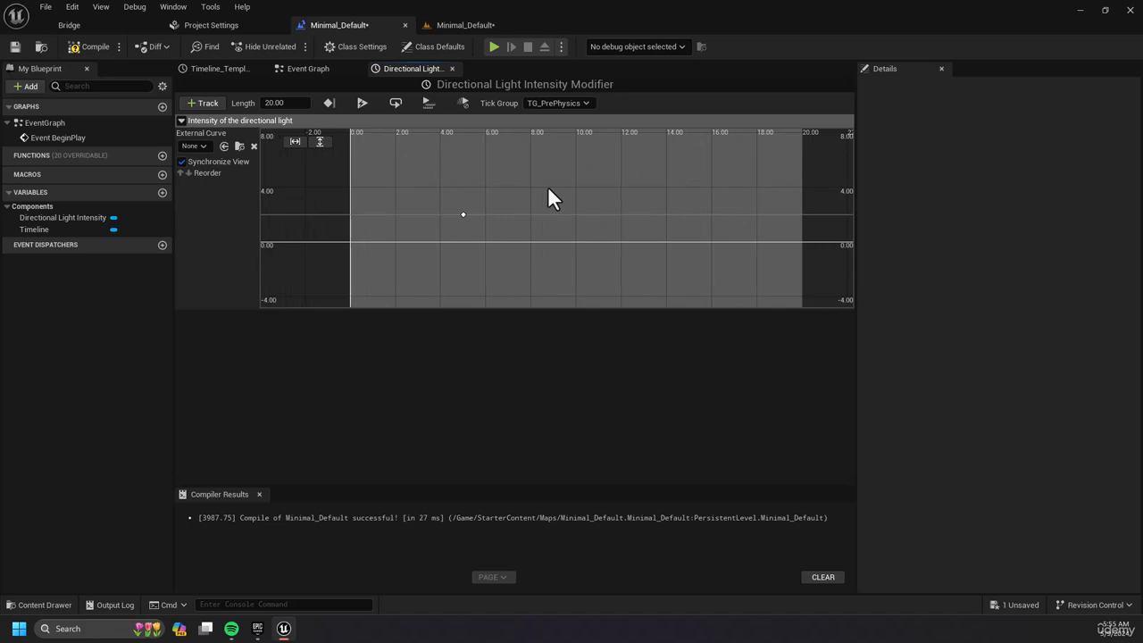
{"action": "right_click", "coordinate": [548, 186]}
{"action": "left_click", "coordinate": [572, 209]}
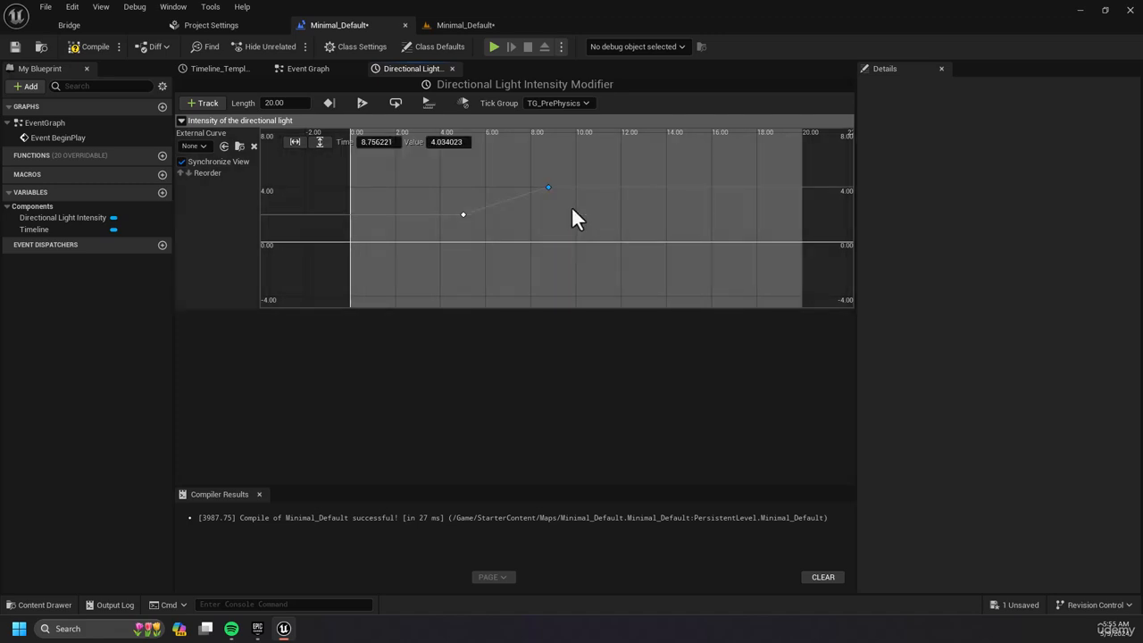
{"action": "left_click", "coordinate": [375, 142]}
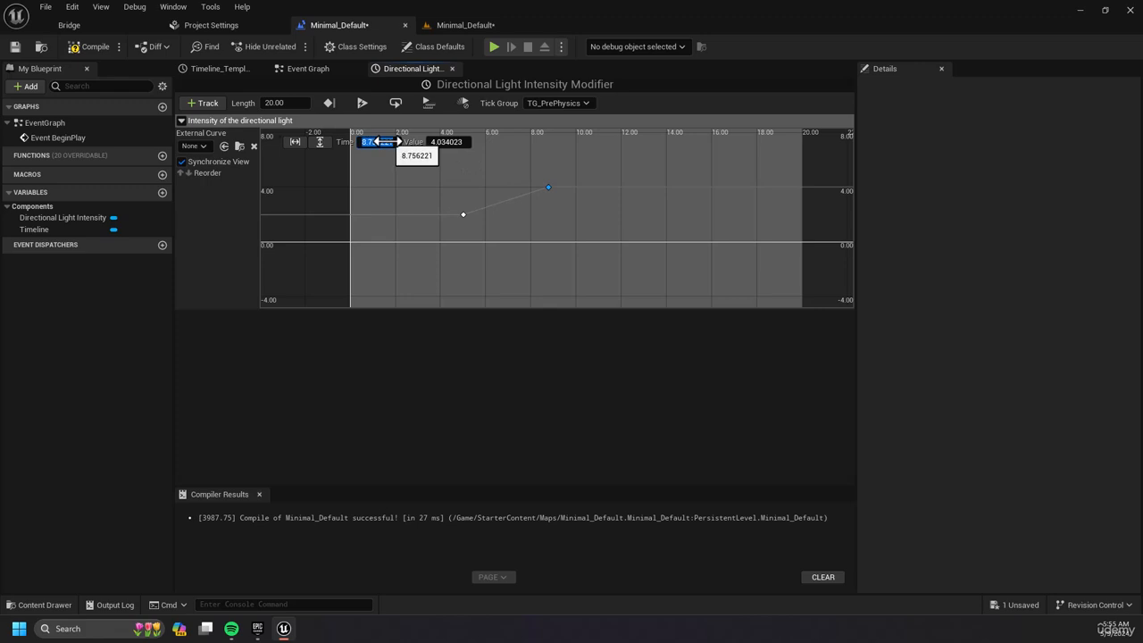
{"action": "type", "text": "10"}
{"action": "key", "text": "Return"}
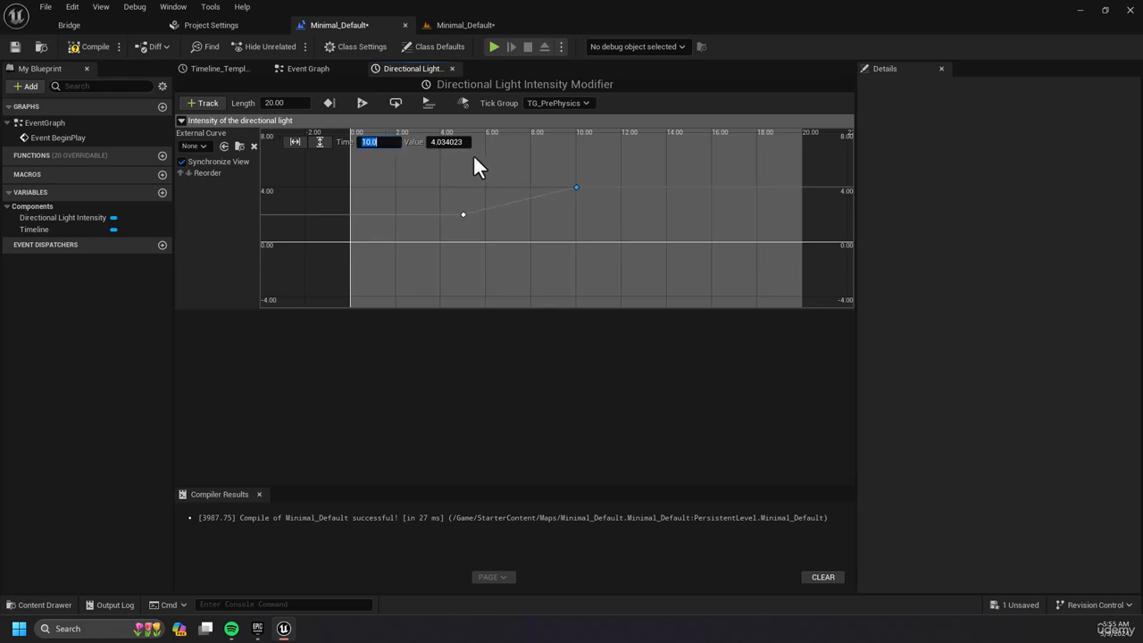
{"action": "left_click", "coordinate": [451, 143]}
{"action": "type", "text": "10"}
{"action": "key", "text": "Return"}
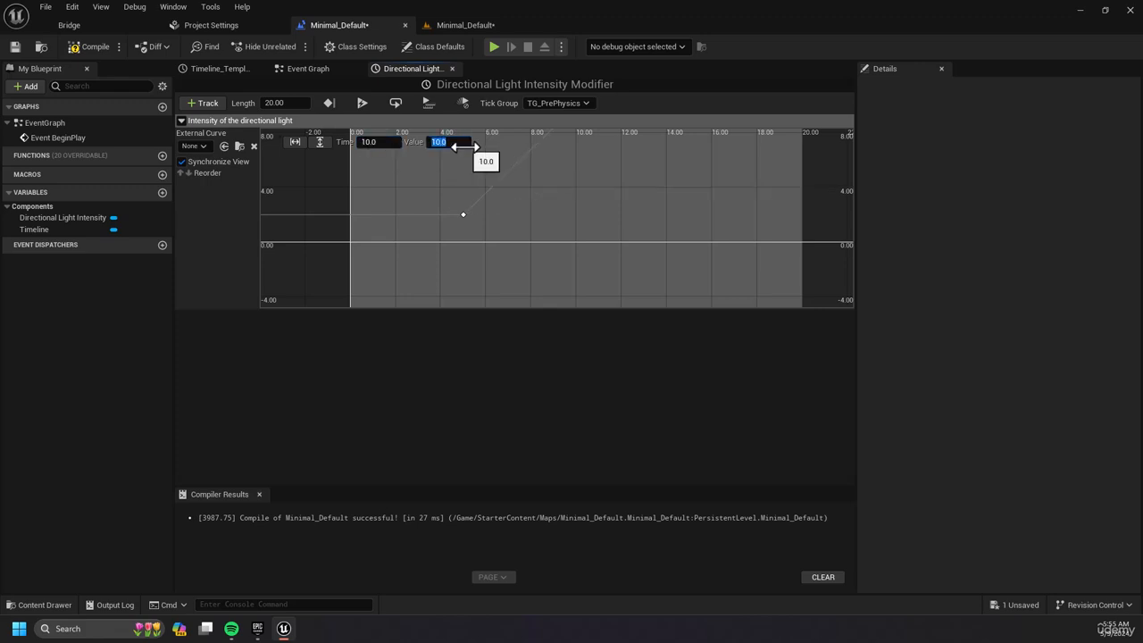
Add a third key to the intensity curve at time 20 with a value of 2
{"action": "scroll", "coordinate": [571, 205], "scroll_direction": "down", "scroll_amount": 3}
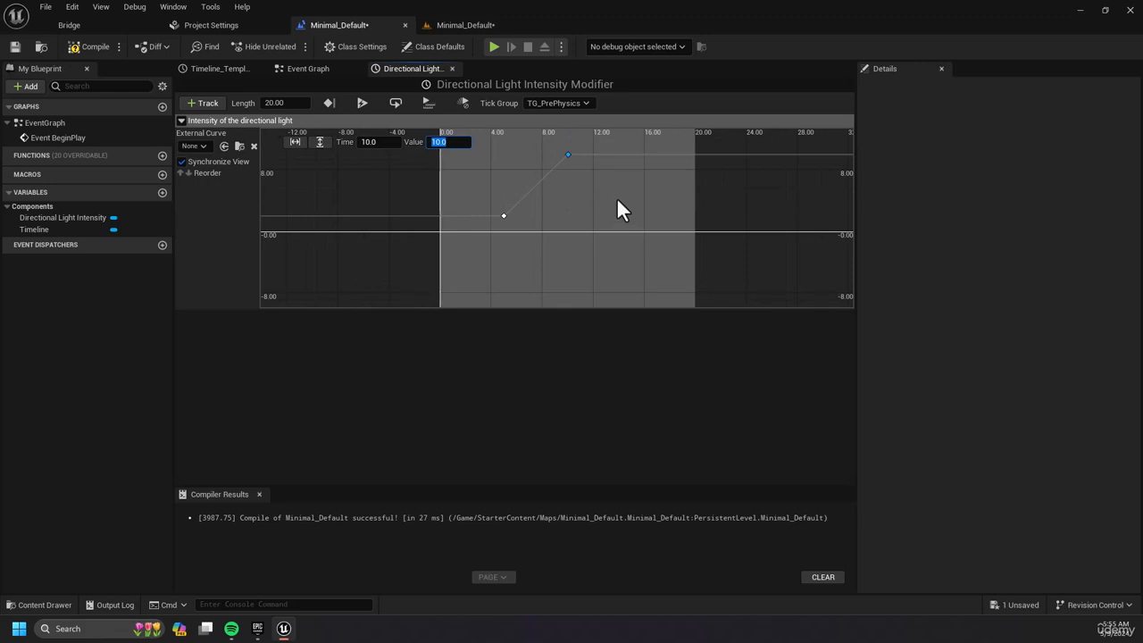
{"action": "left_click", "coordinate": [616, 196]}
{"action": "right_click", "coordinate": [617, 198]}
{"action": "left_click", "coordinate": [639, 222]}
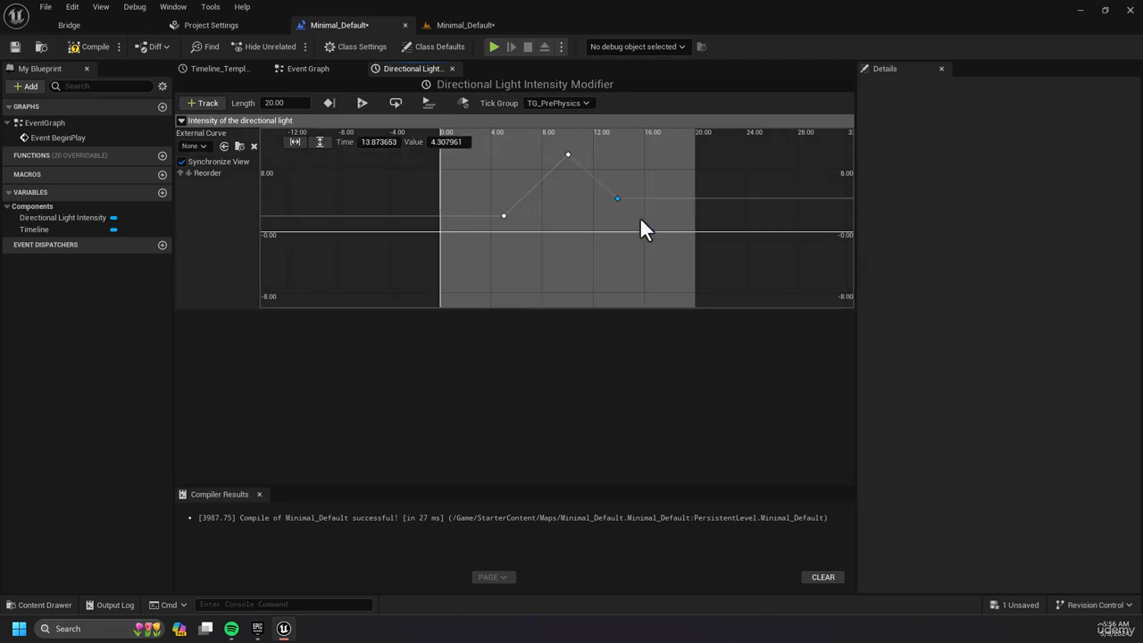
{"action": "left_click", "coordinate": [375, 142]}
{"action": "type", "text": "20"}
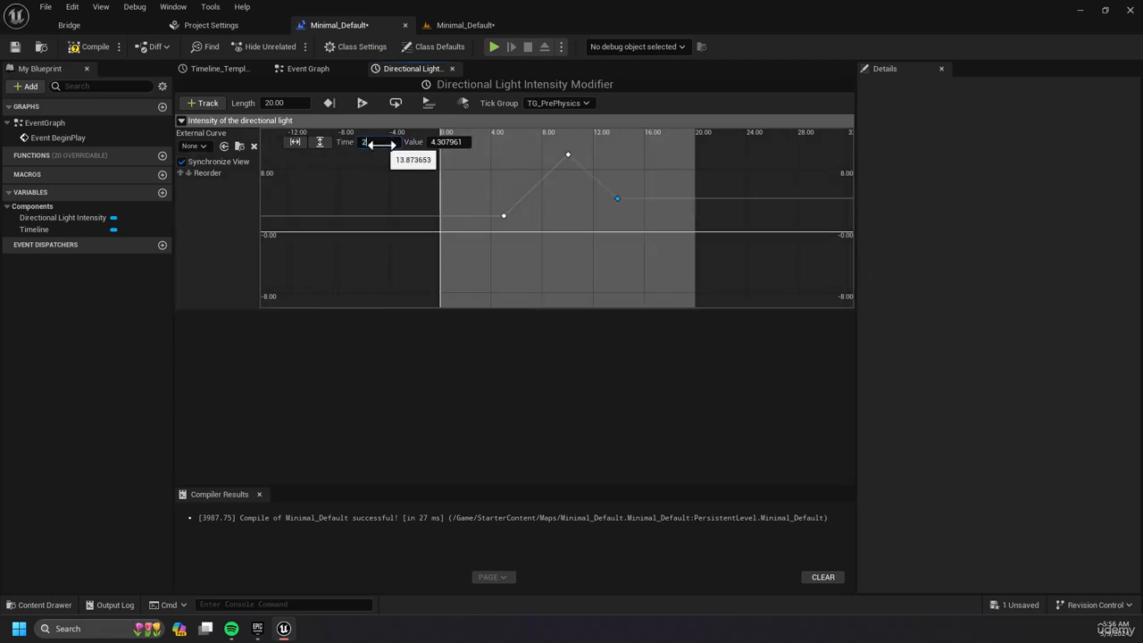
{"action": "key", "text": "Return"}
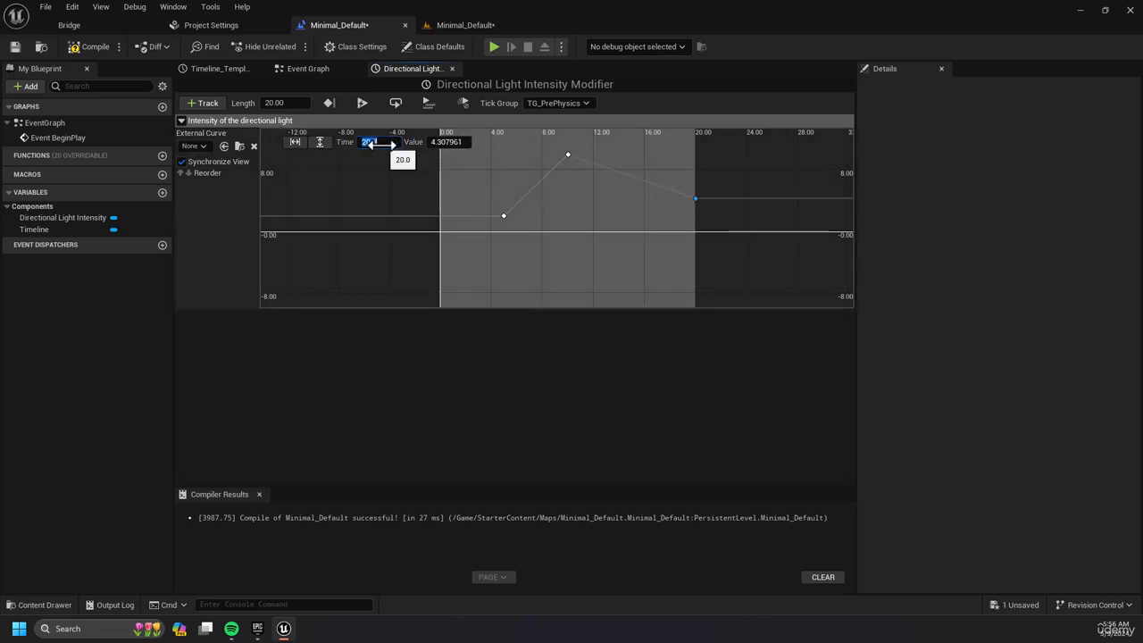
{"action": "left_click", "coordinate": [446, 142]}
{"action": "type", "text": "2"}
{"action": "key", "text": "Return"}
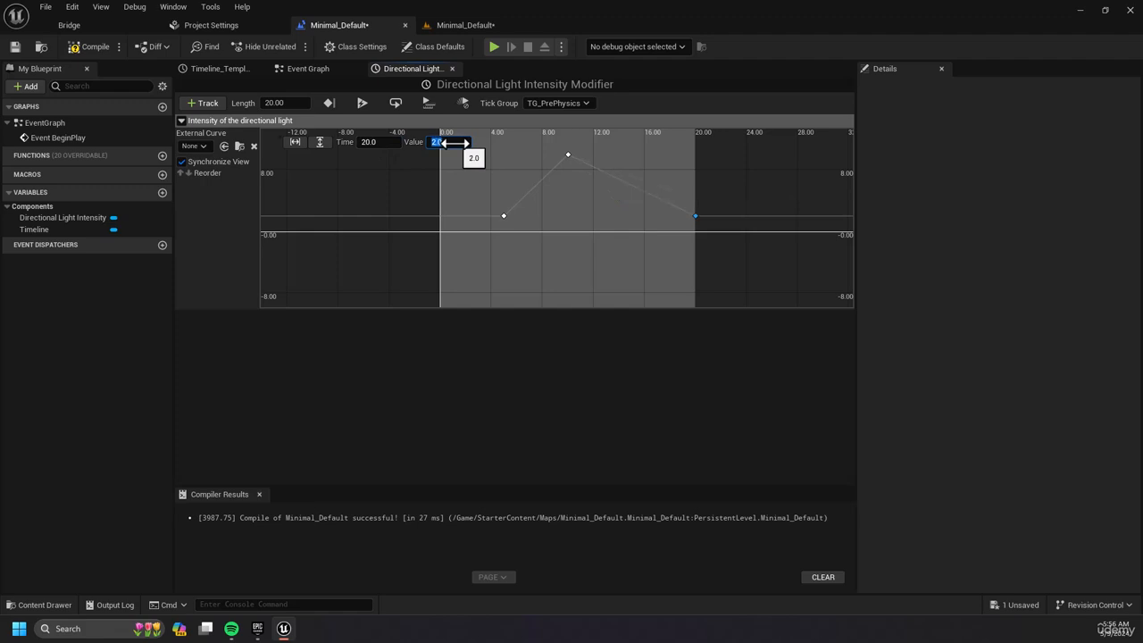
Make the timeline loop, and connect its Intensity Of The Directional Light output to New Intensity on the Set Intensity node in the event graph
{"action": "right_click_drag", "start_coordinate": [509, 176], "coordinate": [450, 221]}
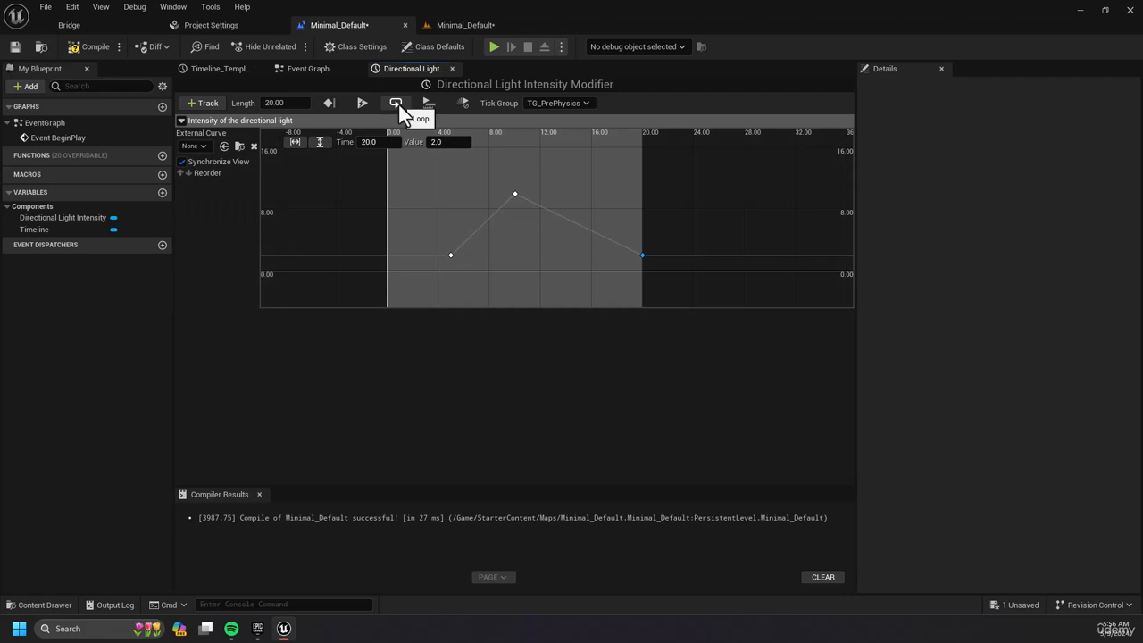
{"action": "left_click", "coordinate": [396, 103]}
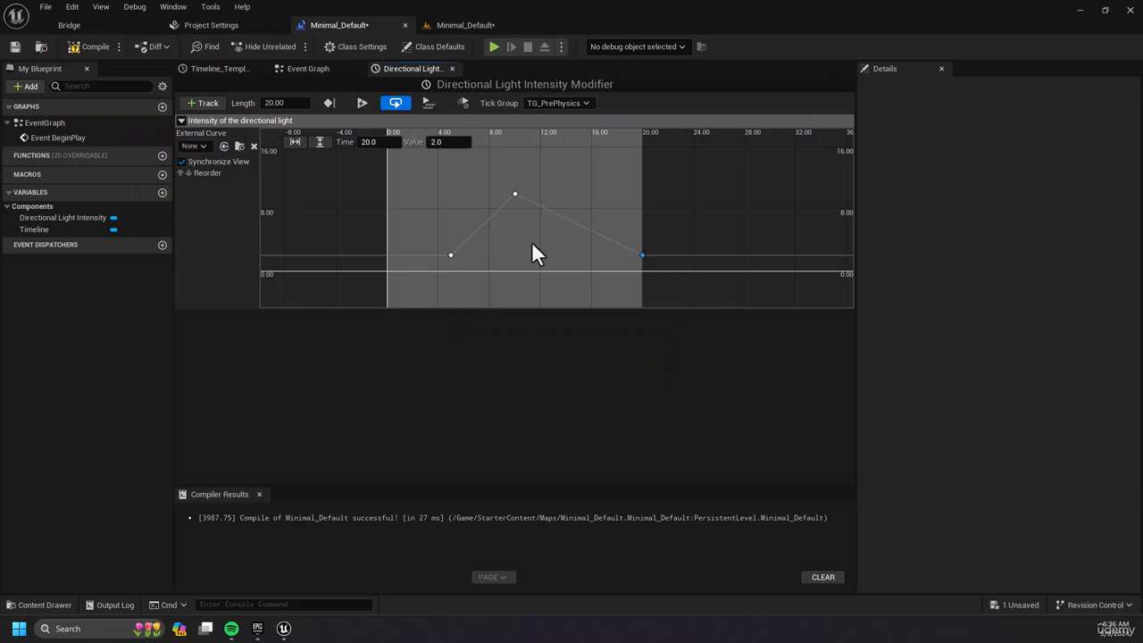
{"action": "left_click", "coordinate": [314, 69]}
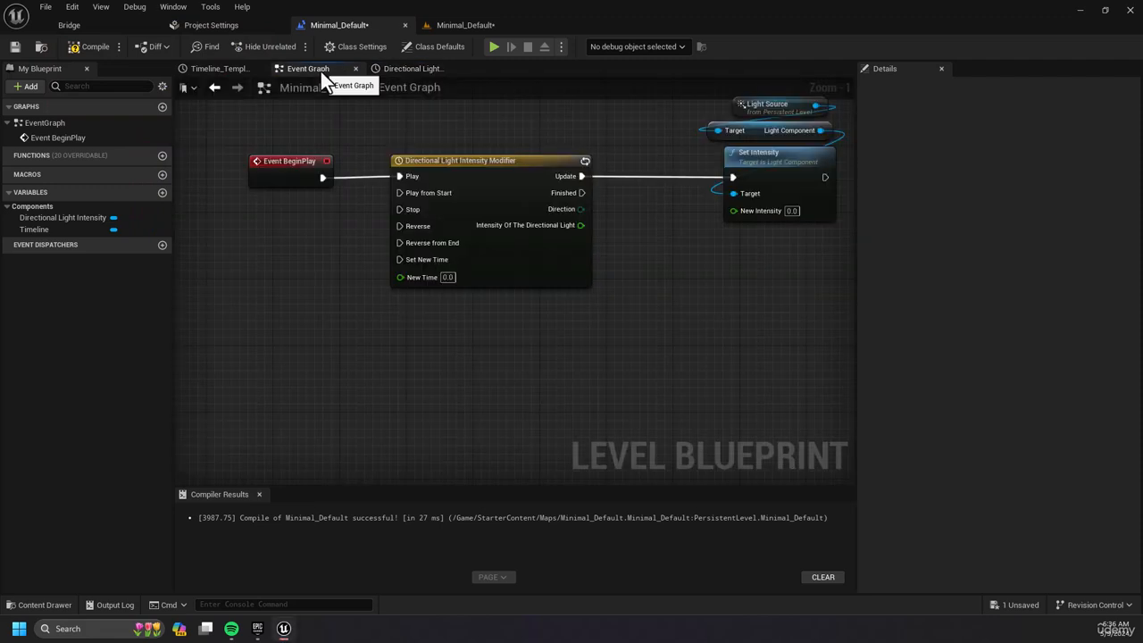
{"action": "right_click_drag", "start_coordinate": [554, 133], "coordinate": [508, 193]}
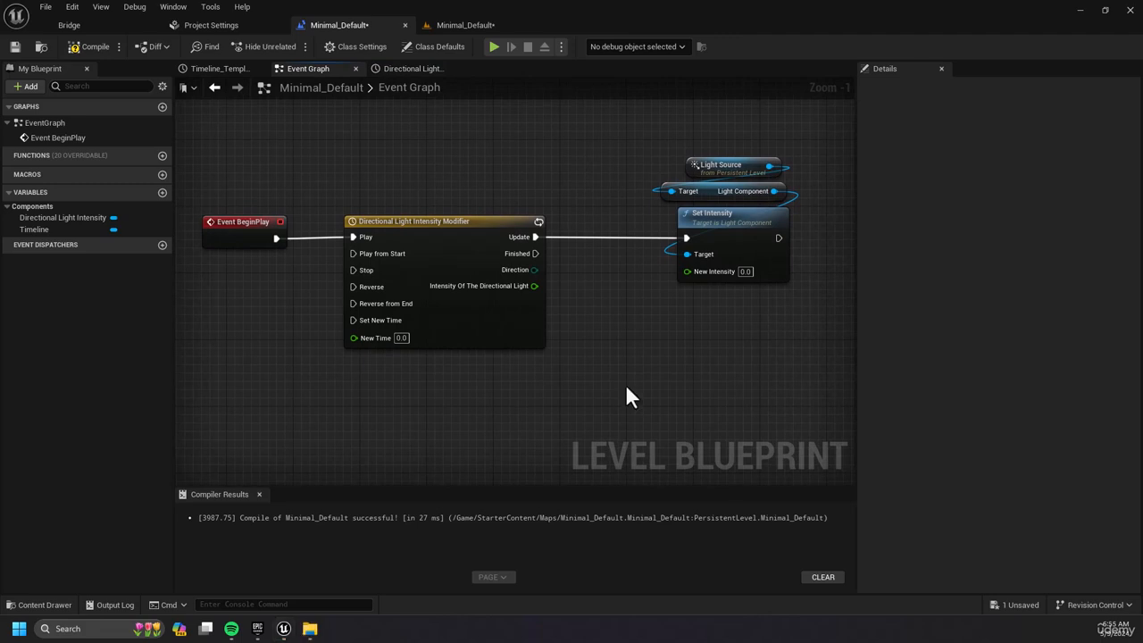
{"action": "left_click_drag", "start_coordinate": [533, 286], "coordinate": [691, 273]}
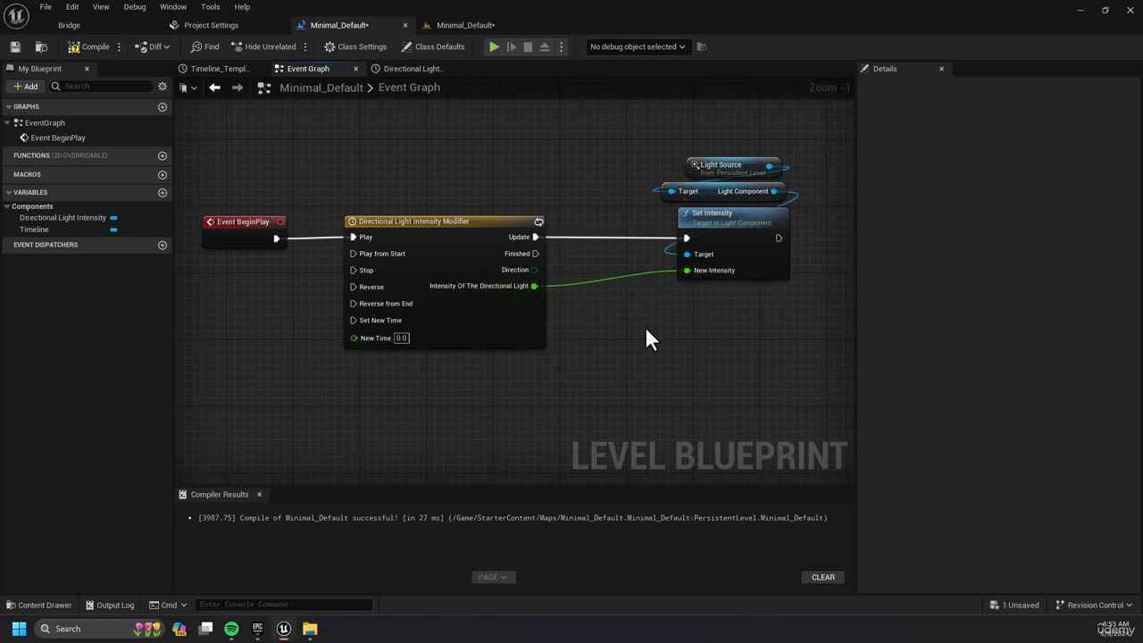
Compile the level blueprint and play the level, moving the character around to watch the light intensity change
{"action": "left_click", "coordinate": [87, 46]}
{"action": "left_click", "coordinate": [493, 47]}
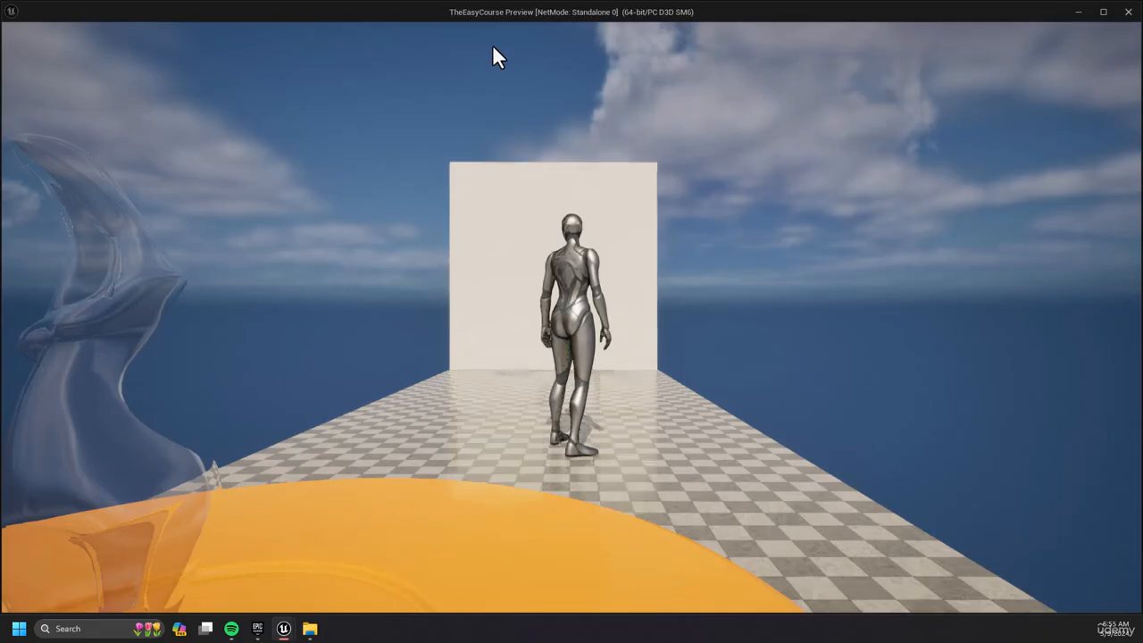
{"action": "left_click", "coordinate": [653, 288]}
{"action": "key", "text": "w"}
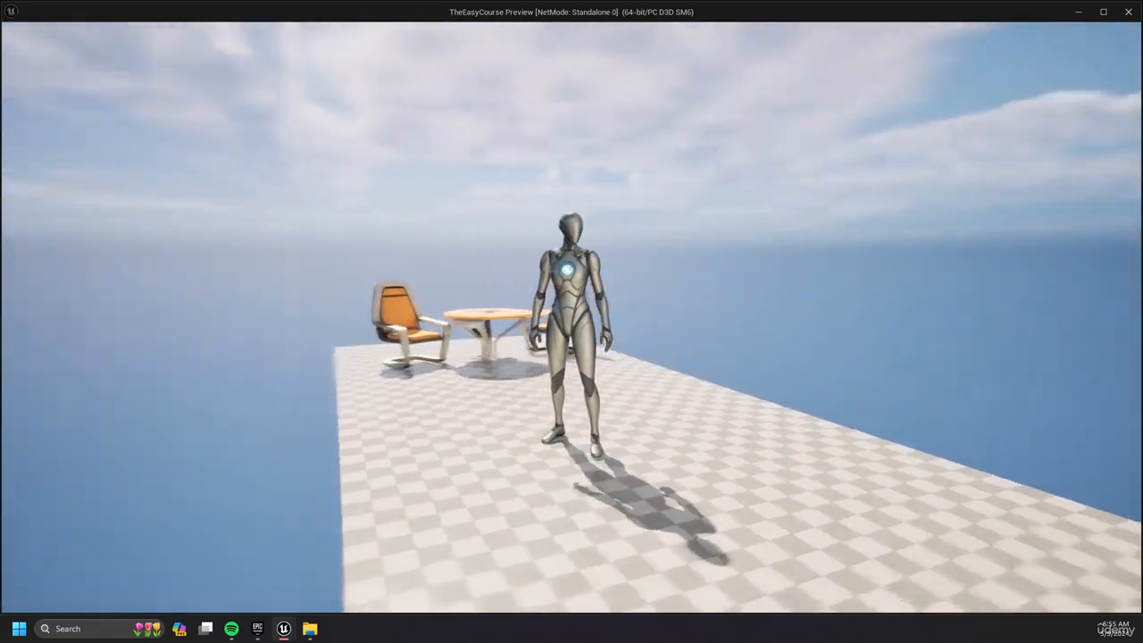
{"action": "key", "text": "w"}
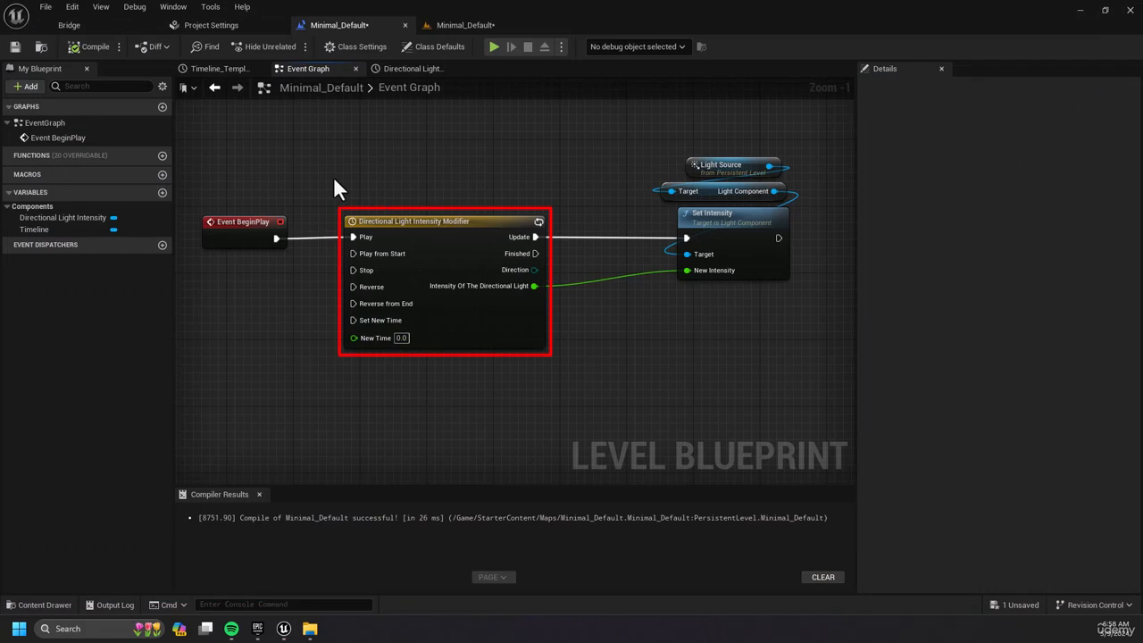
Reopen the Directional Light Intensity Modifier timeline and set the value of the key at time 5 to 0.5
{"action": "double_click", "coordinate": [437, 221]}
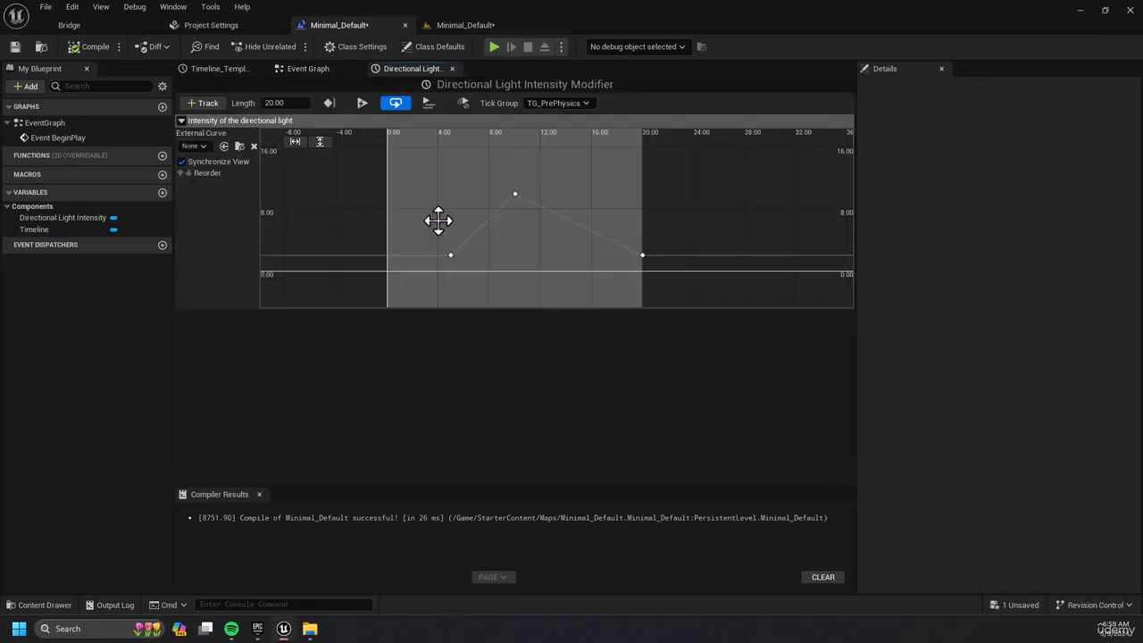
{"action": "left_click", "coordinate": [451, 255]}
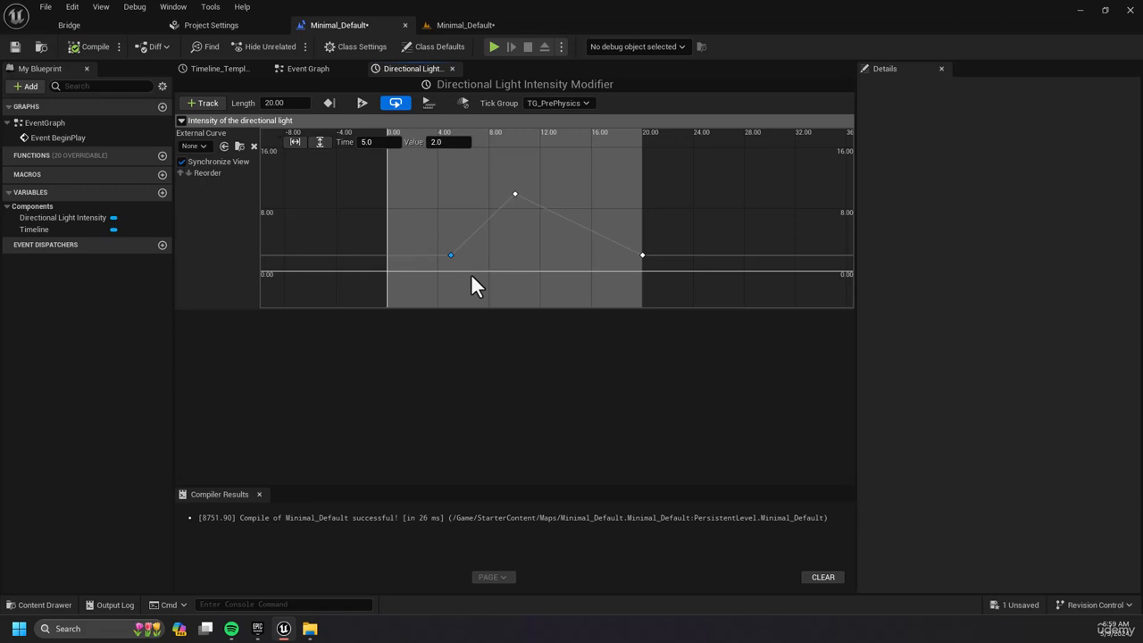
{"action": "left_click", "coordinate": [440, 143]}
{"action": "type", "text": "0.5"}
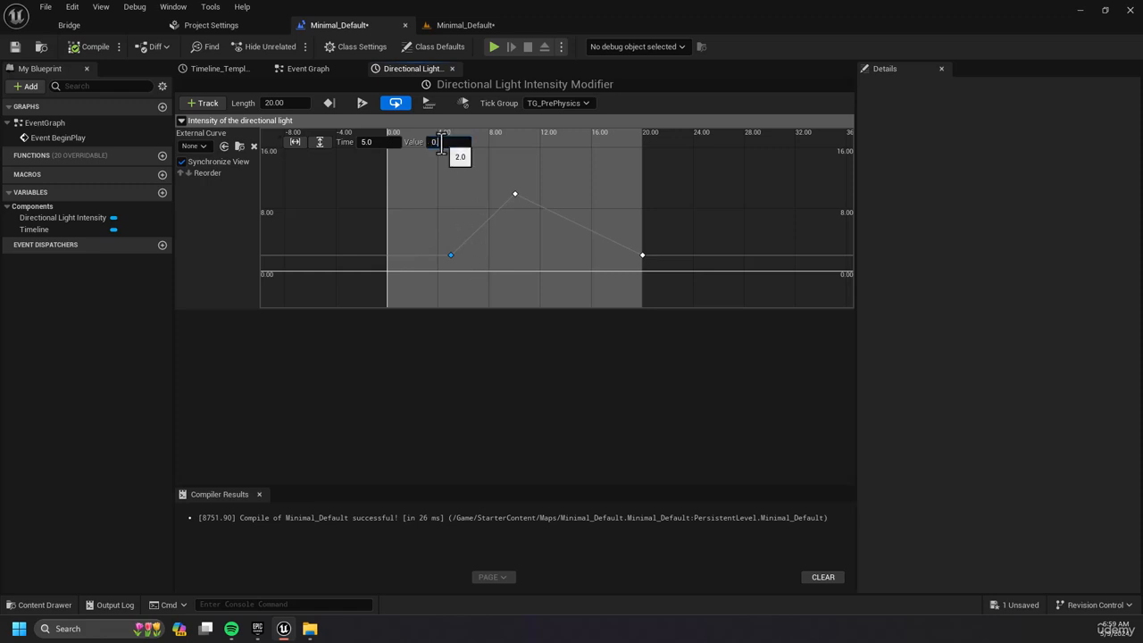
{"action": "key", "text": "Return"}
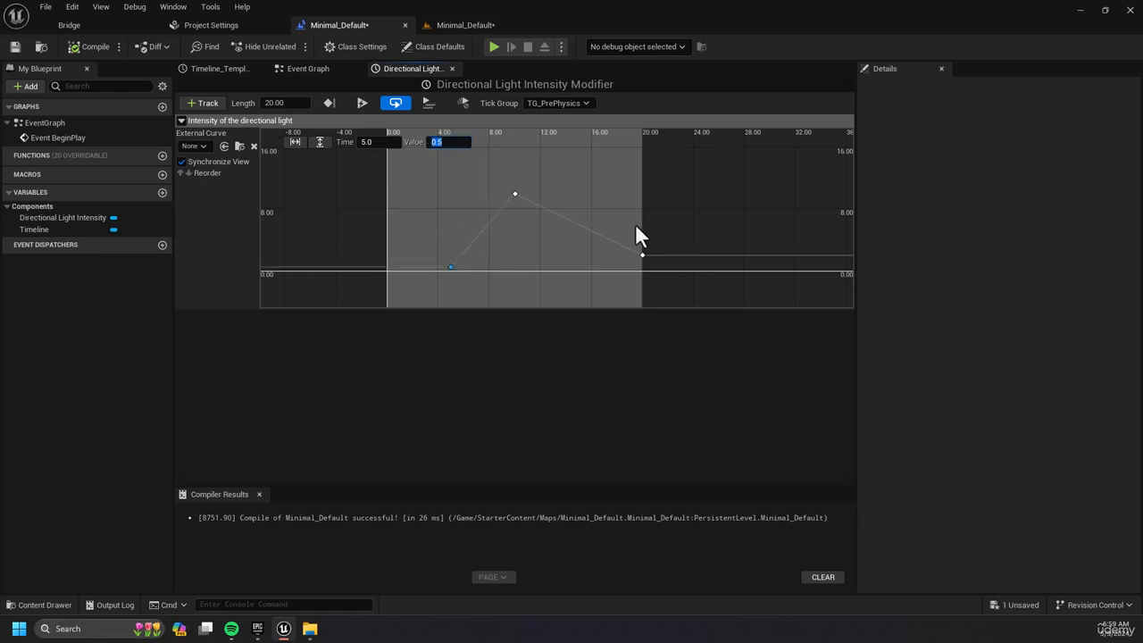
Set the value of the last key, at time 20, to 0.5
{"action": "left_click", "coordinate": [642, 256]}
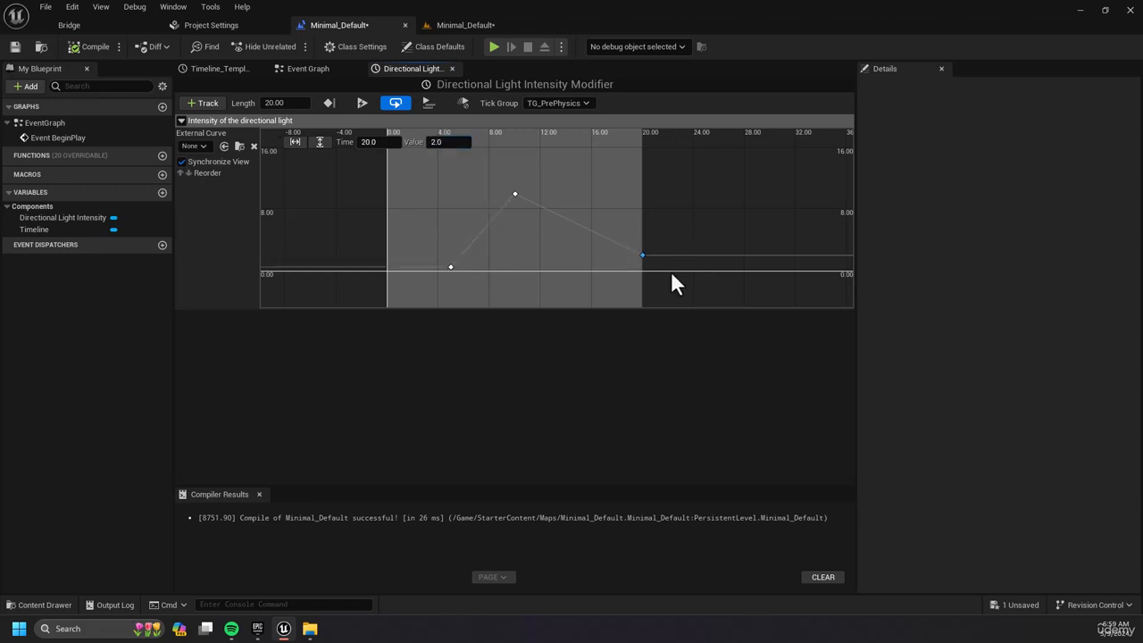
{"action": "left_click", "coordinate": [443, 143]}
{"action": "type", "text": "0.5"}
{"action": "key", "text": "Return"}
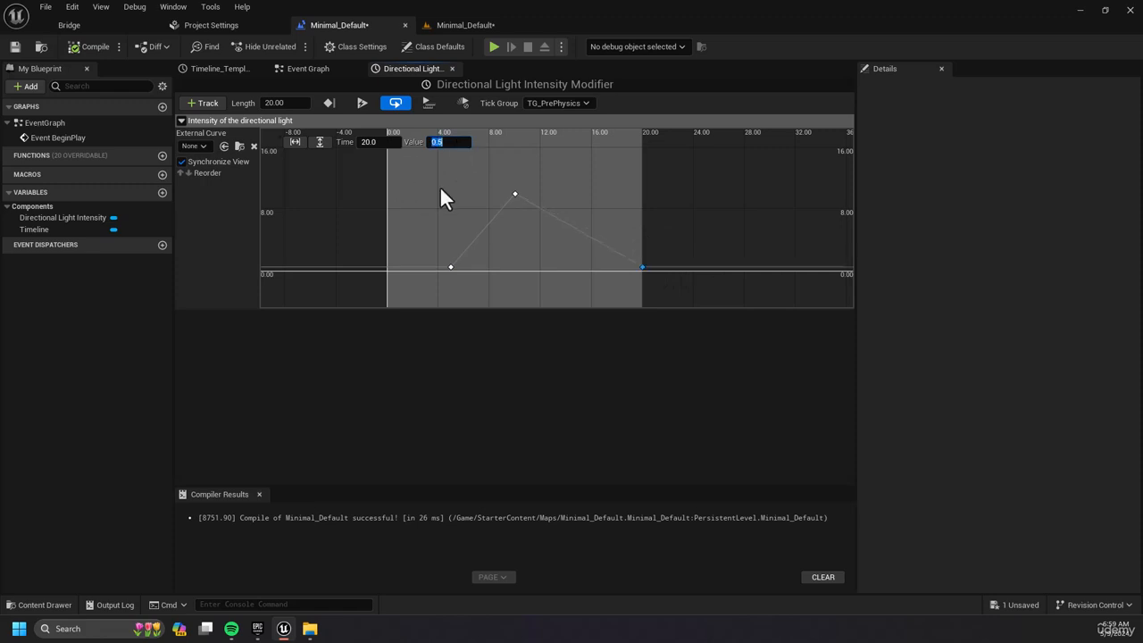
{"action": "left_click", "coordinate": [439, 186]}
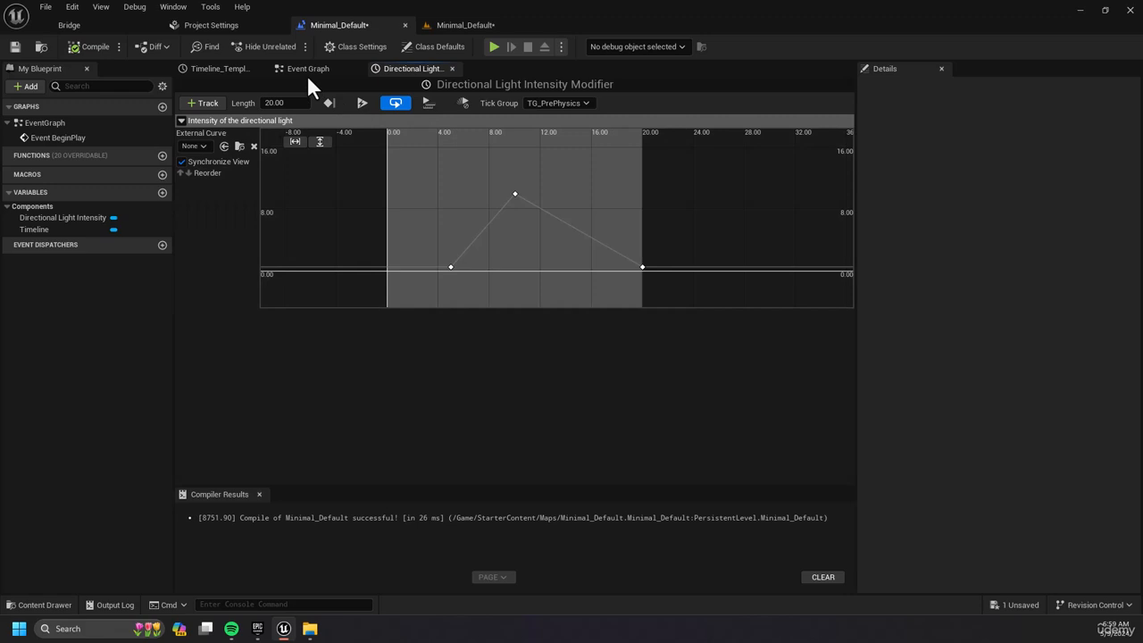
Recompile the level blueprint from the event graph and play the level again to check the light with the edited curve
{"action": "left_click", "coordinate": [307, 72]}
{"action": "left_click", "coordinate": [90, 49]}
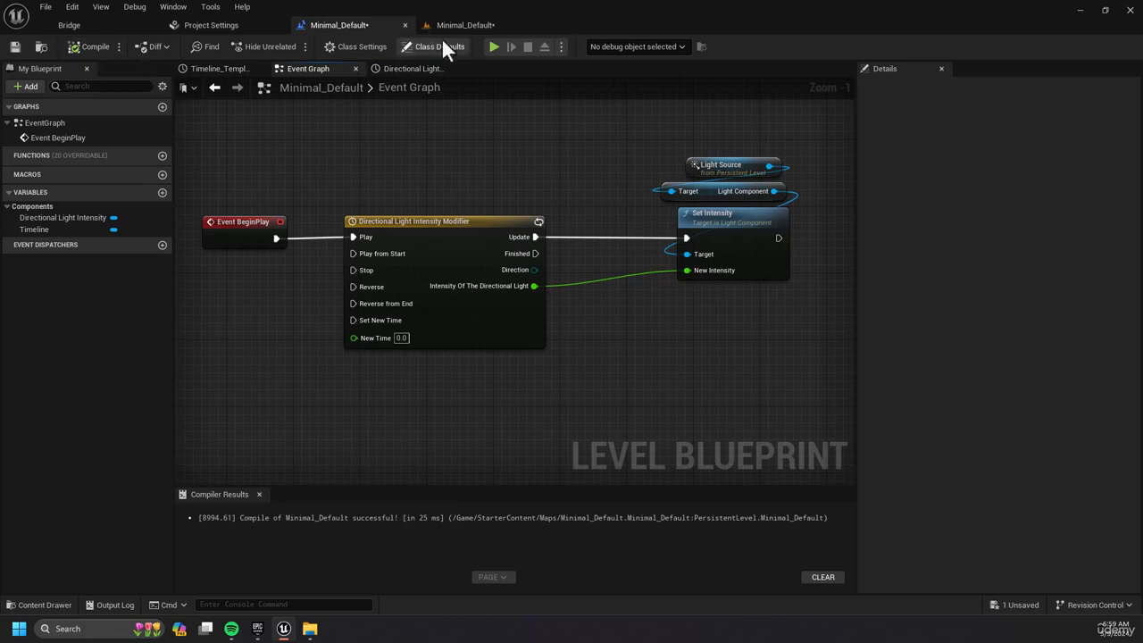
{"action": "left_click", "coordinate": [495, 46]}
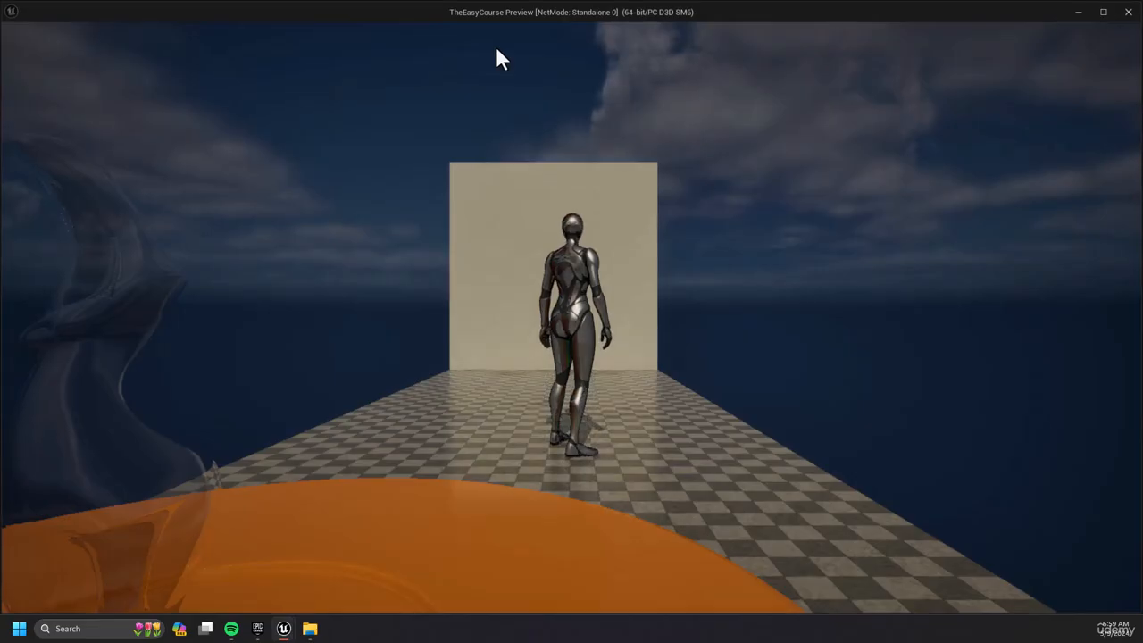
{"action": "left_click", "coordinate": [683, 207]}
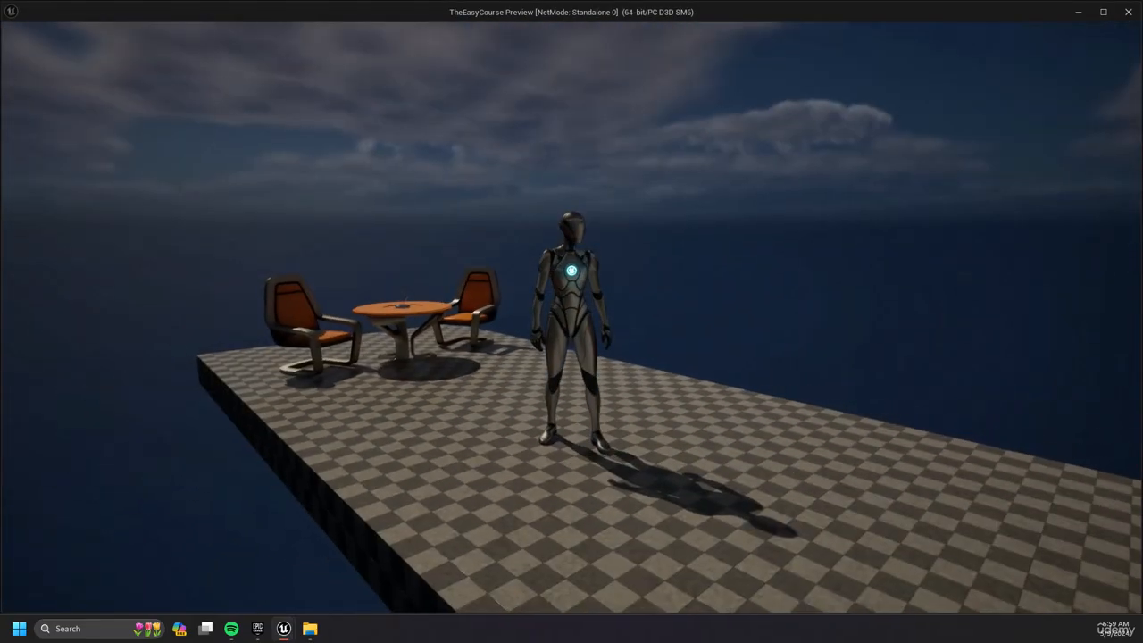